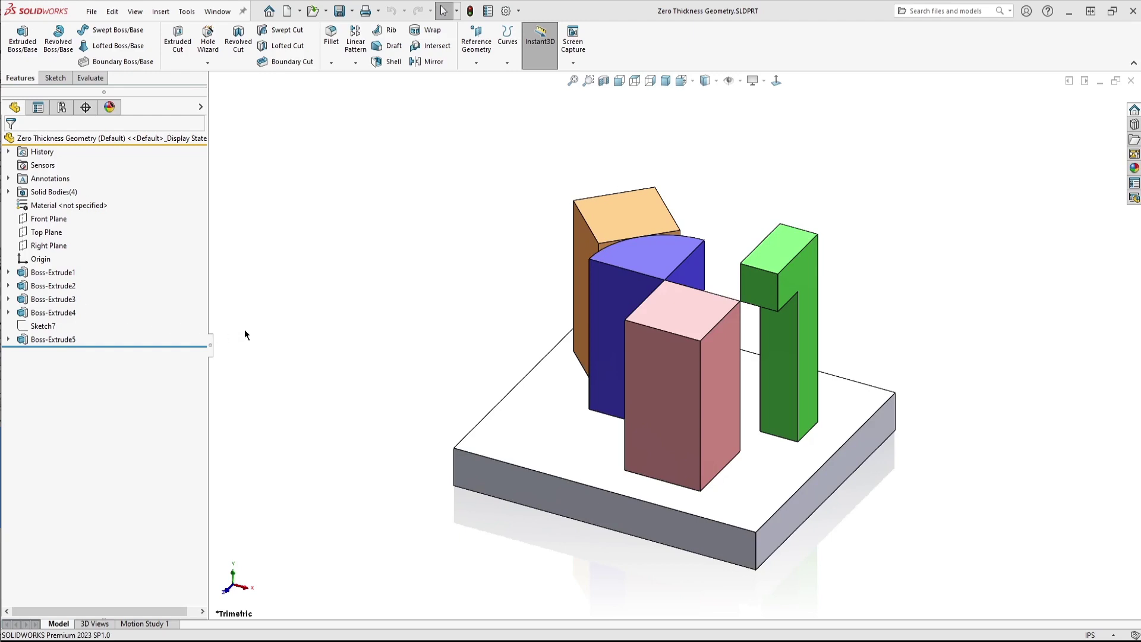
# - Expand Solid Bodies and highlight Boss-Extrude2 through Boss-Extrude5 in turn, then clear the selection
pyautogui.click(9, 192)
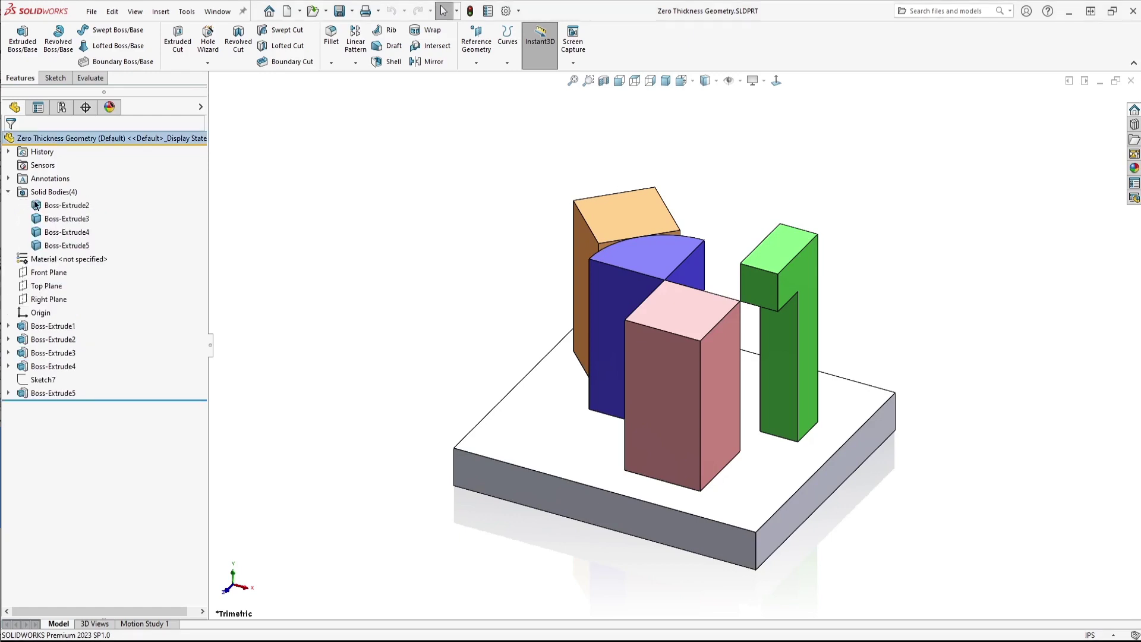
pyautogui.click(48, 205)
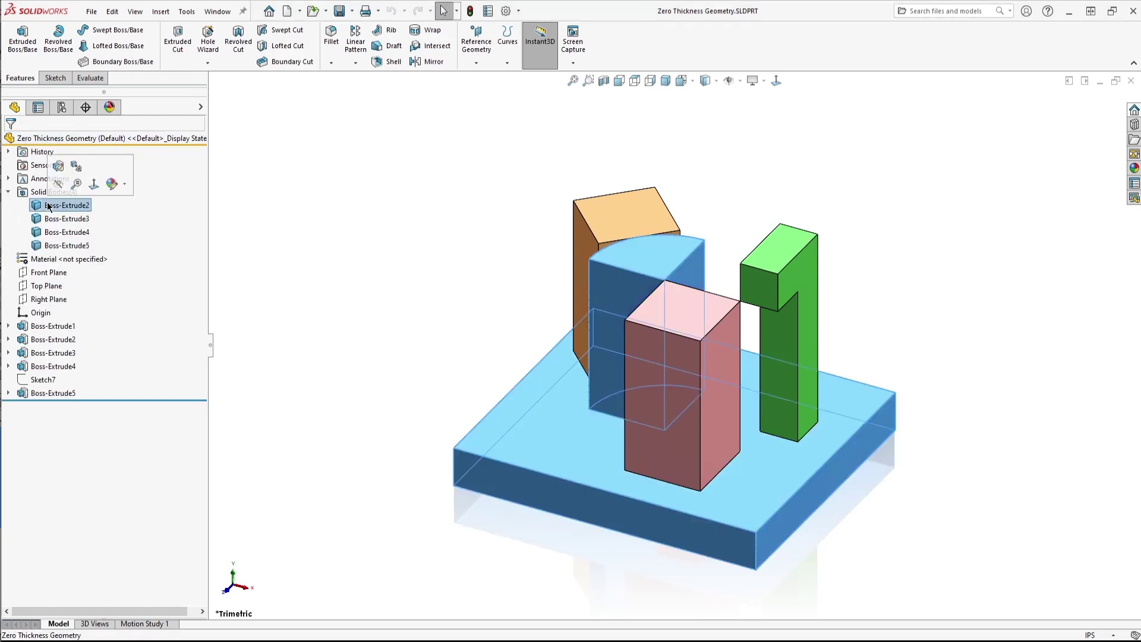
pyautogui.click(54, 218)
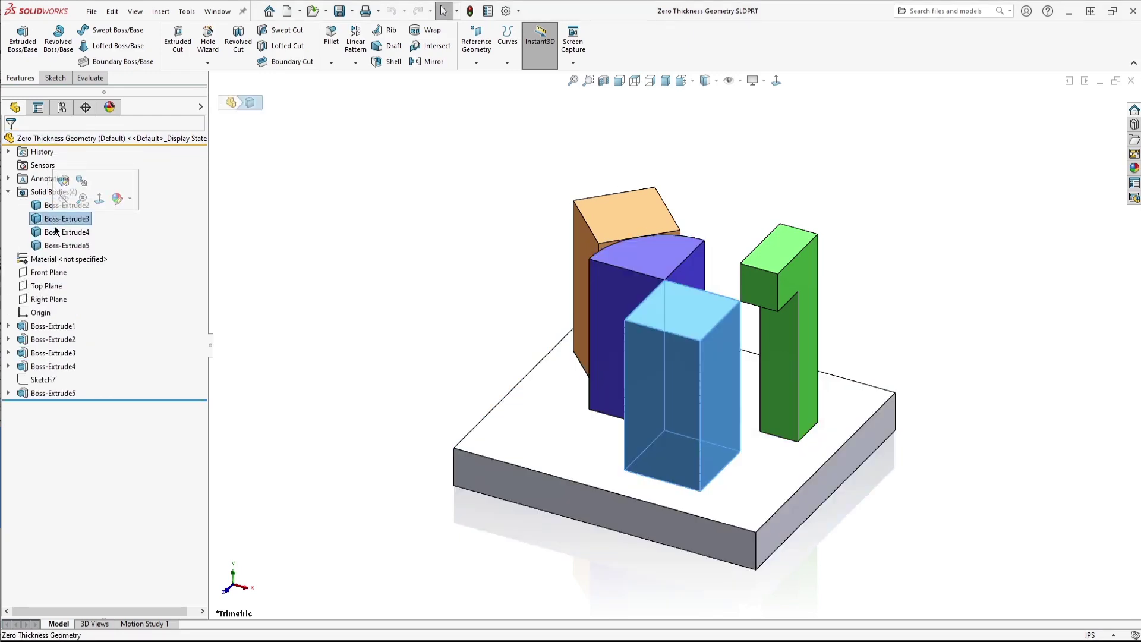
pyautogui.click(57, 231)
pyautogui.click(68, 246)
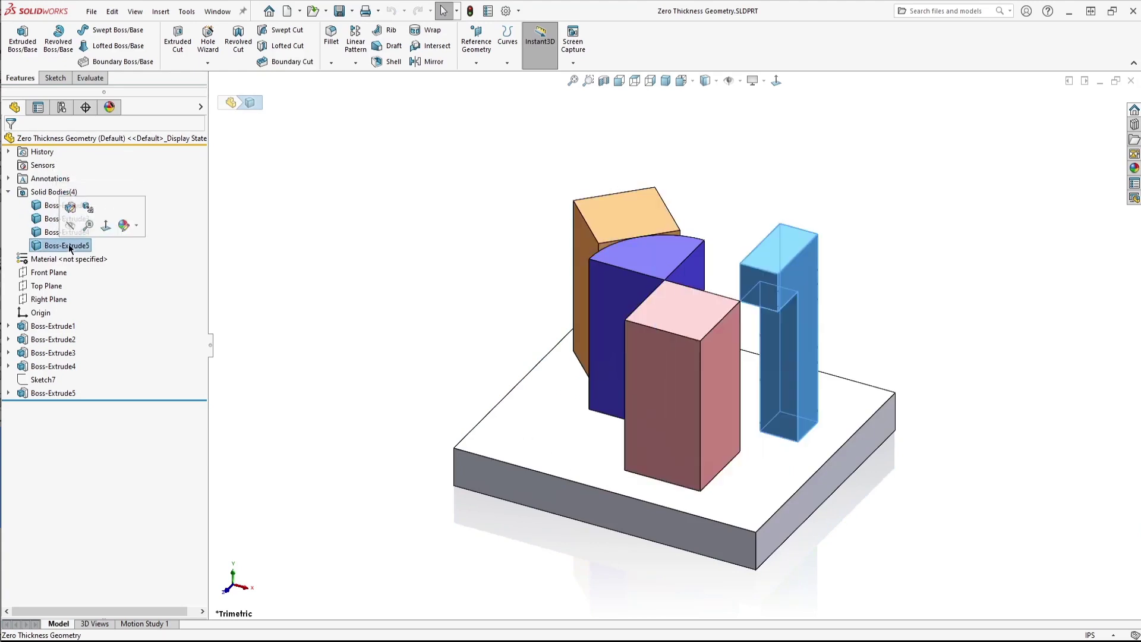
pyautogui.click(330, 260)
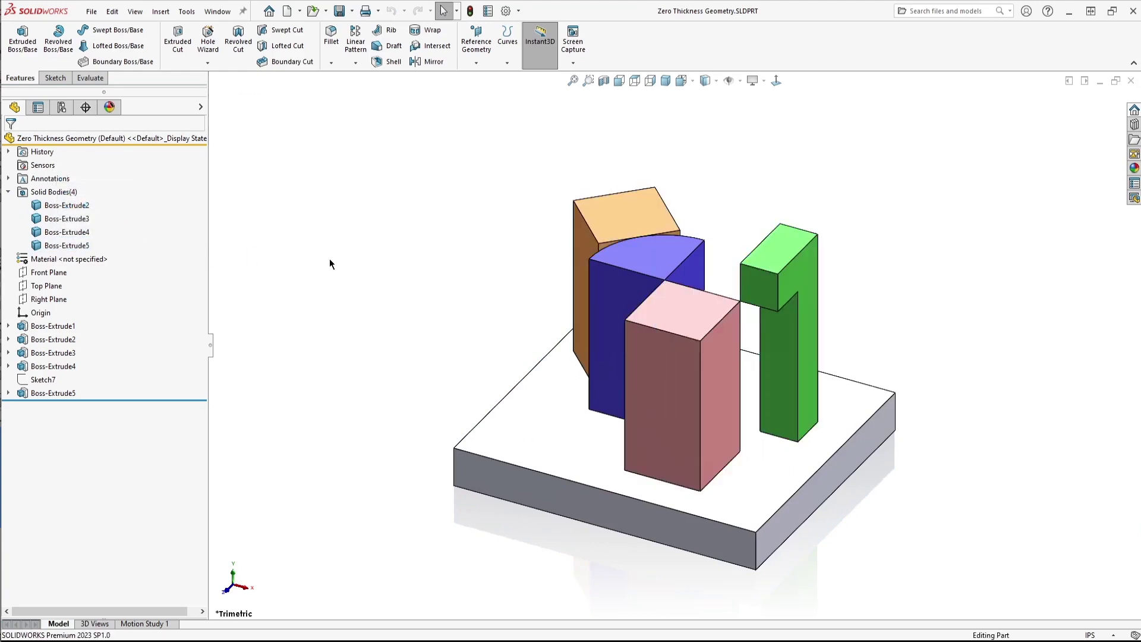
# - Select the pink block's edge and face to show its 2.00 in height dimension
pyautogui.moveTo(553, 357); pyautogui.dragTo(596, 330, button='middle')
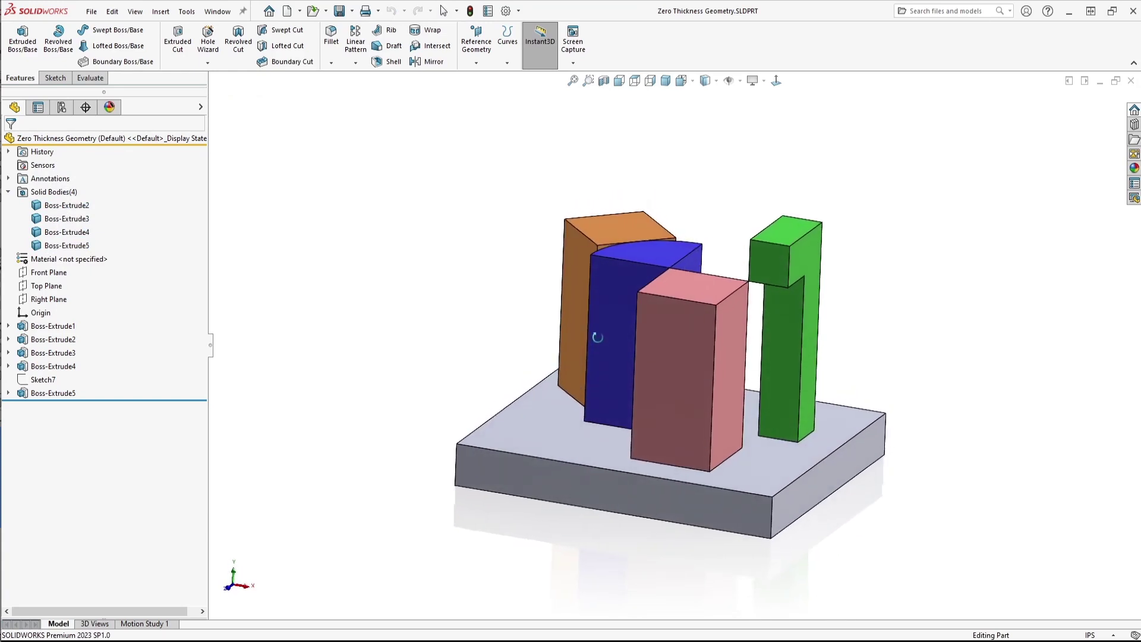
pyautogui.click(713, 369)
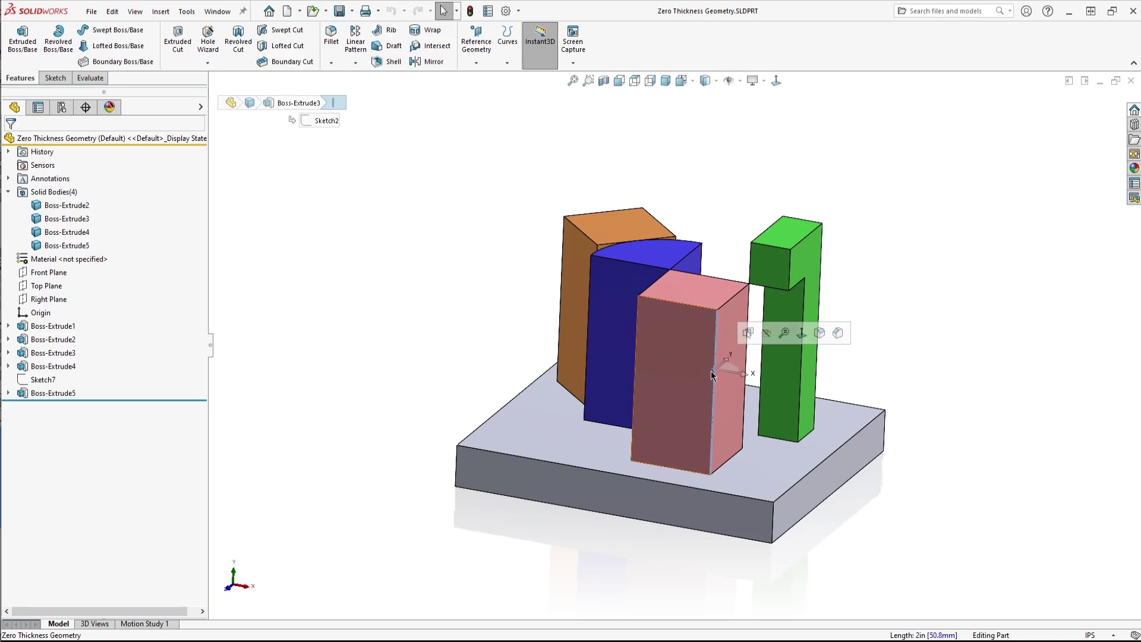
pyautogui.click(672, 362)
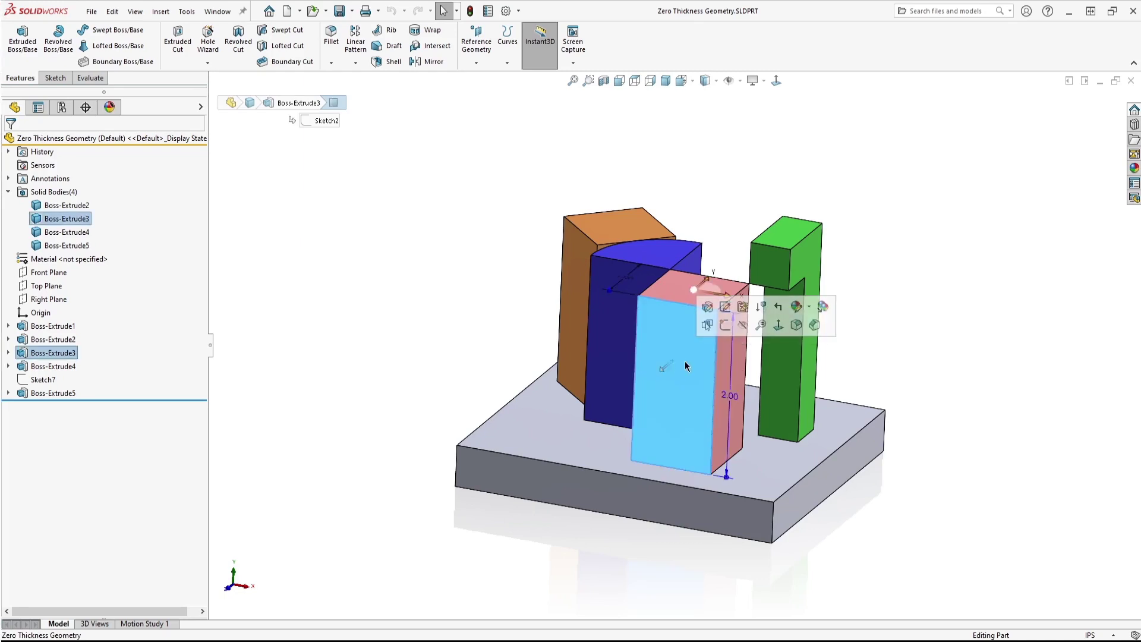
pyautogui.click(734, 359)
pyautogui.moveTo(736, 370); pyautogui.dragTo(721, 385, button='middle')
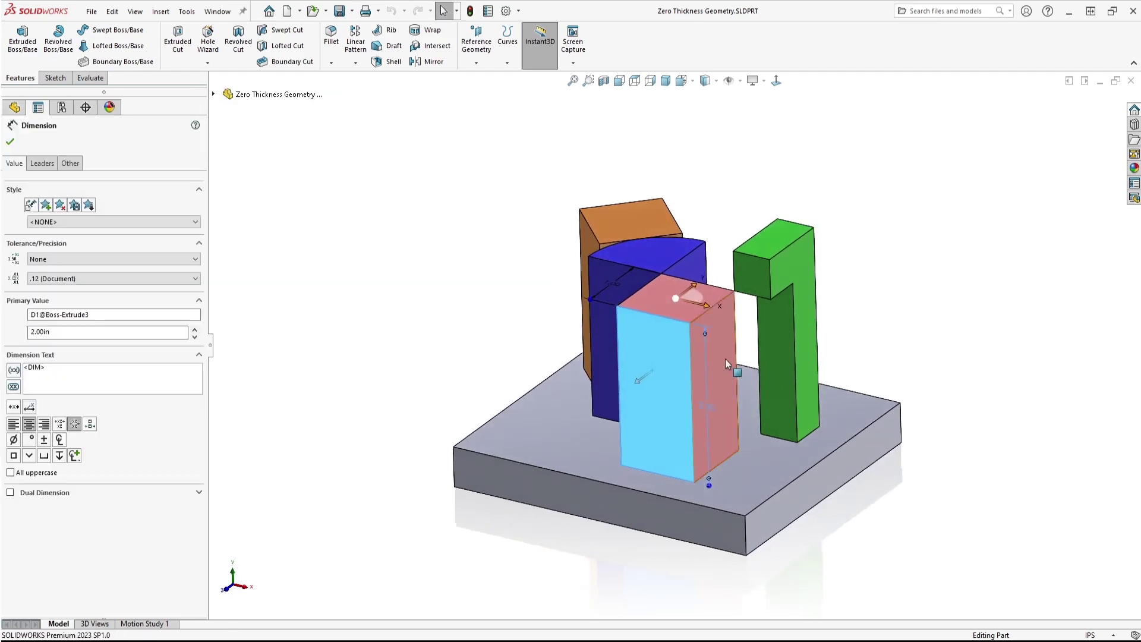
pyautogui.click(726, 360)
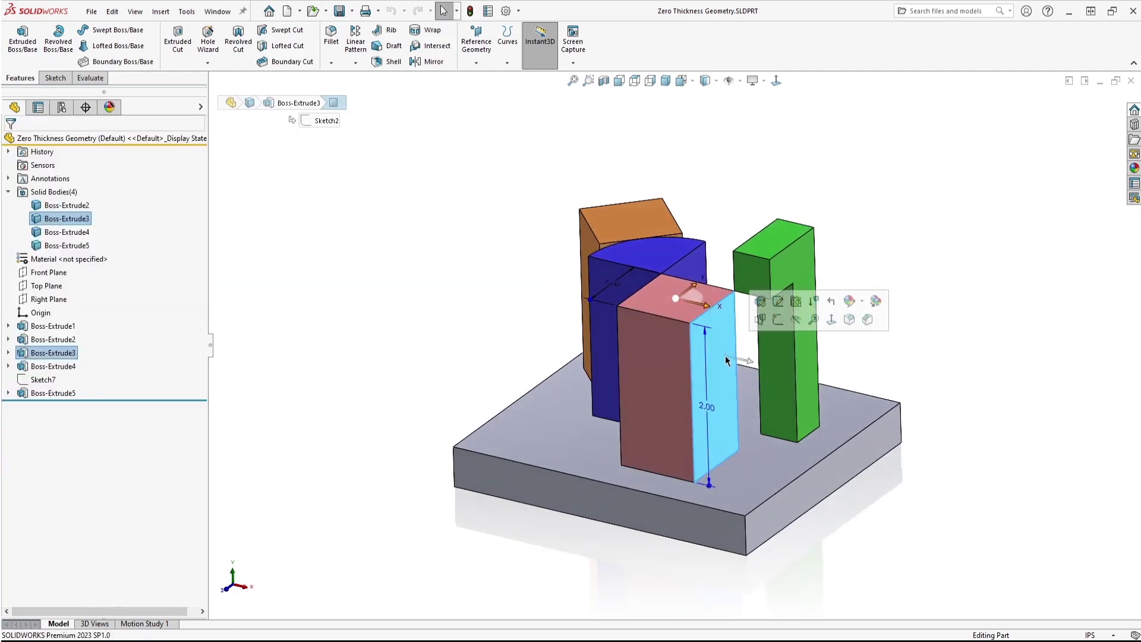
# - Zoom out and select the edge shared by the blue and pink bodies
pyautogui.click(689, 350)
pyautogui.press('Escape')
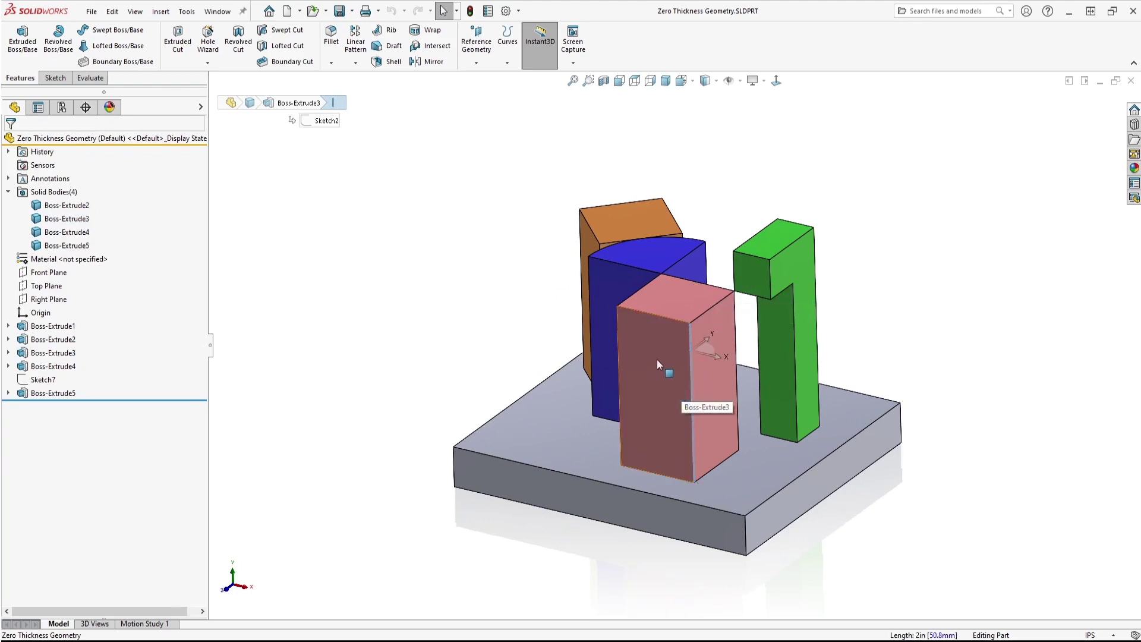
pyautogui.click(486, 268)
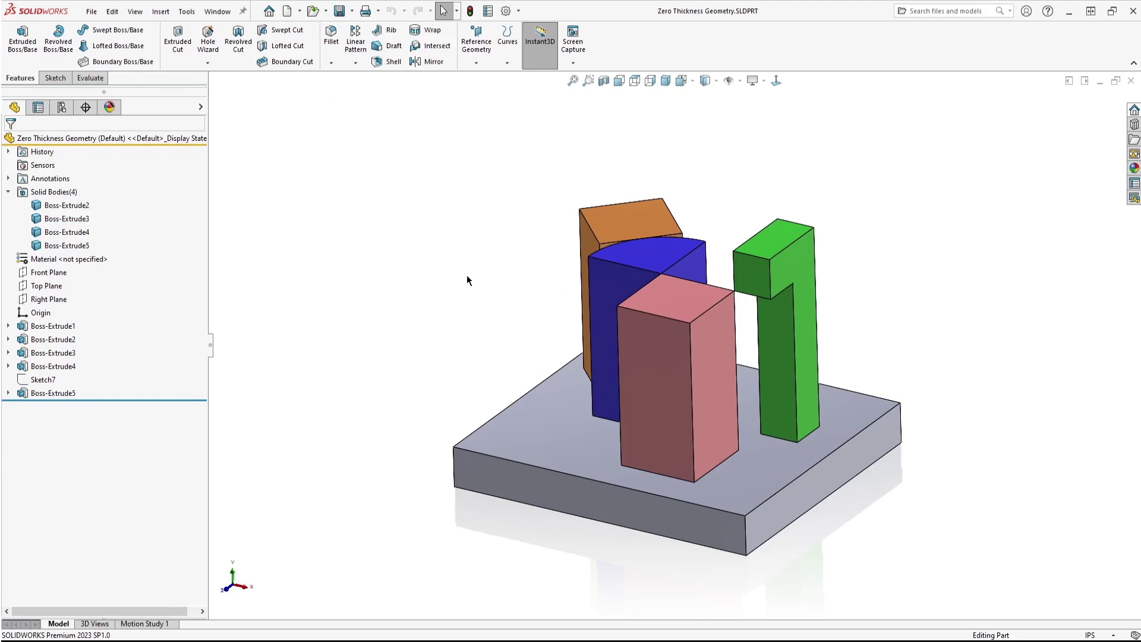
pyautogui.press('z')
pyautogui.moveTo(563, 289); pyautogui.dragTo(685, 300, button='middle')
pyautogui.click(688, 300)
pyautogui.moveTo(667, 430); pyautogui.dragTo(656, 470, button='middle')
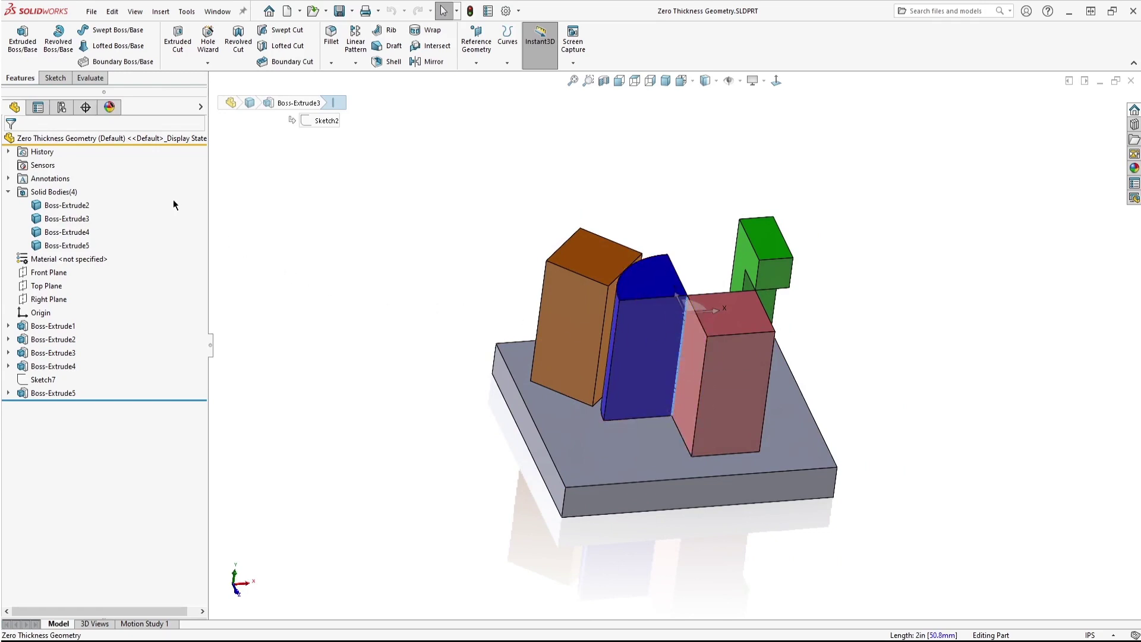
# - Edit the Boss-Extrude3 sketch, delete the rectangle's corner coincident relation and move it off the arc
pyautogui.rightClick(53, 353)
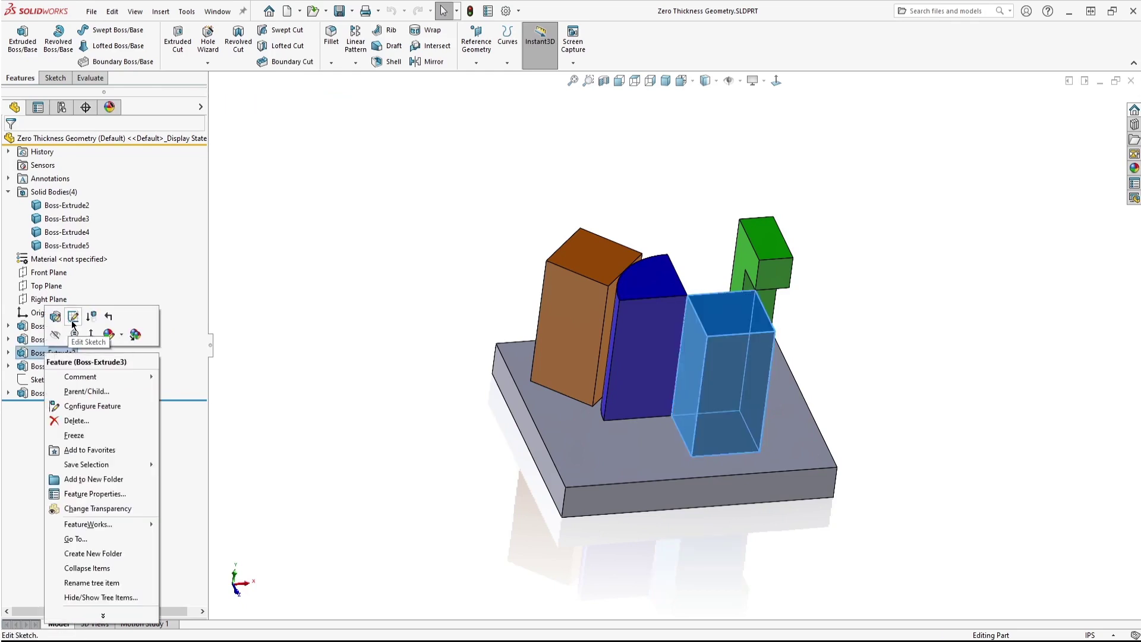
pyautogui.click(71, 328)
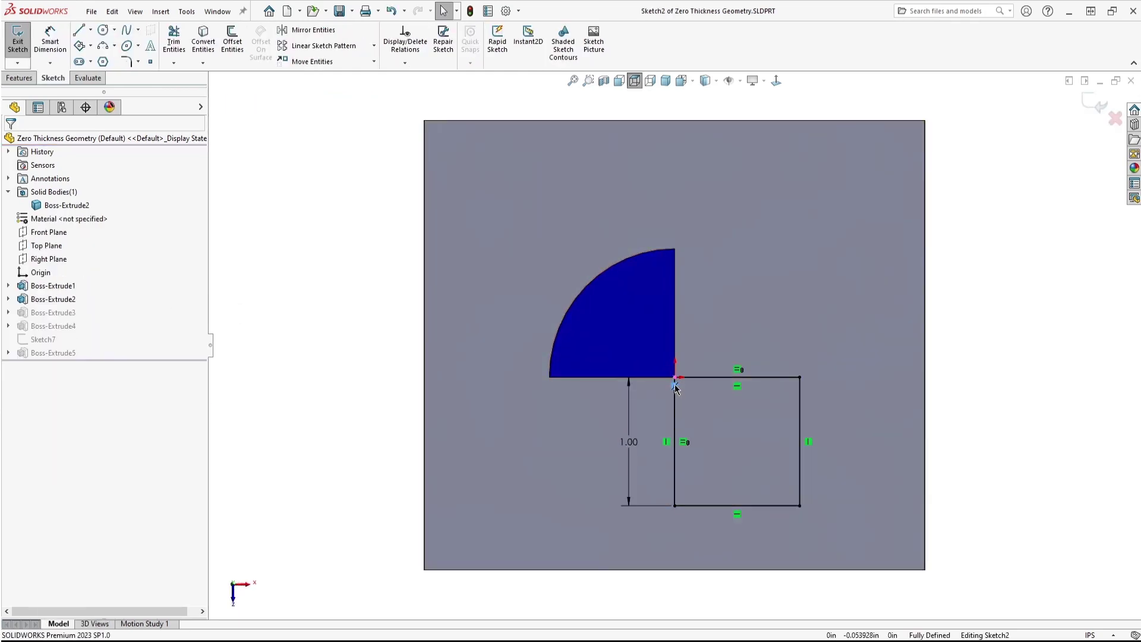
pyautogui.click(675, 386)
pyautogui.press('Delete')
pyautogui.moveTo(674, 378); pyautogui.dragTo(681, 387)
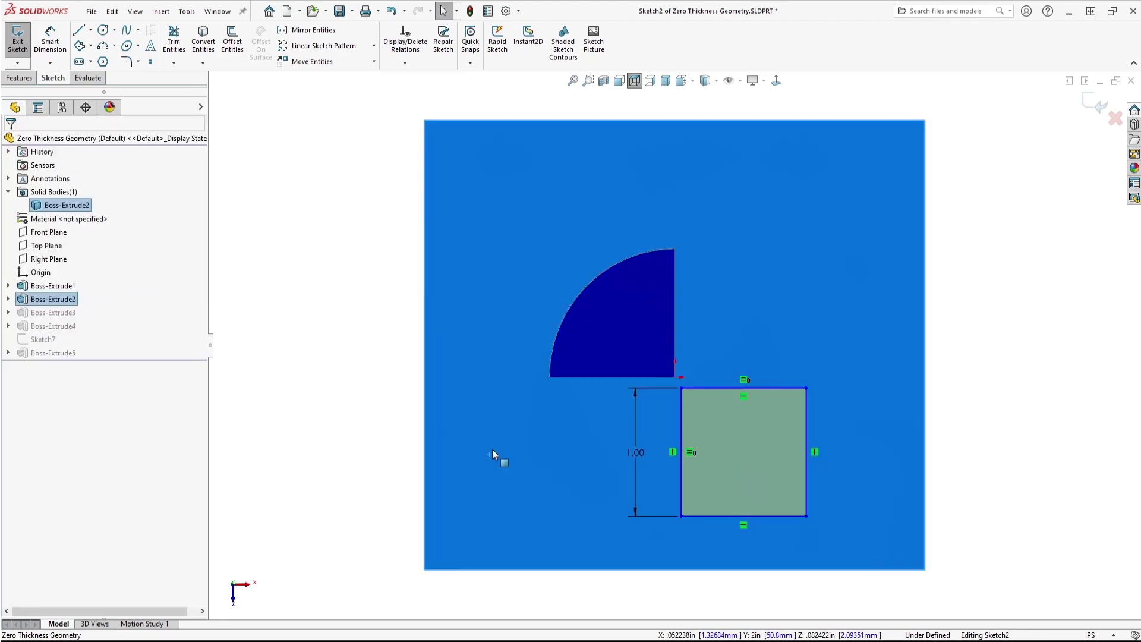
pyautogui.click(488, 455)
# - Dimension the .08 gap below the arc and link the sideways offset to it with =D2
pyautogui.moveTo(489, 453); pyautogui.dragTo(492, 404, button='right')
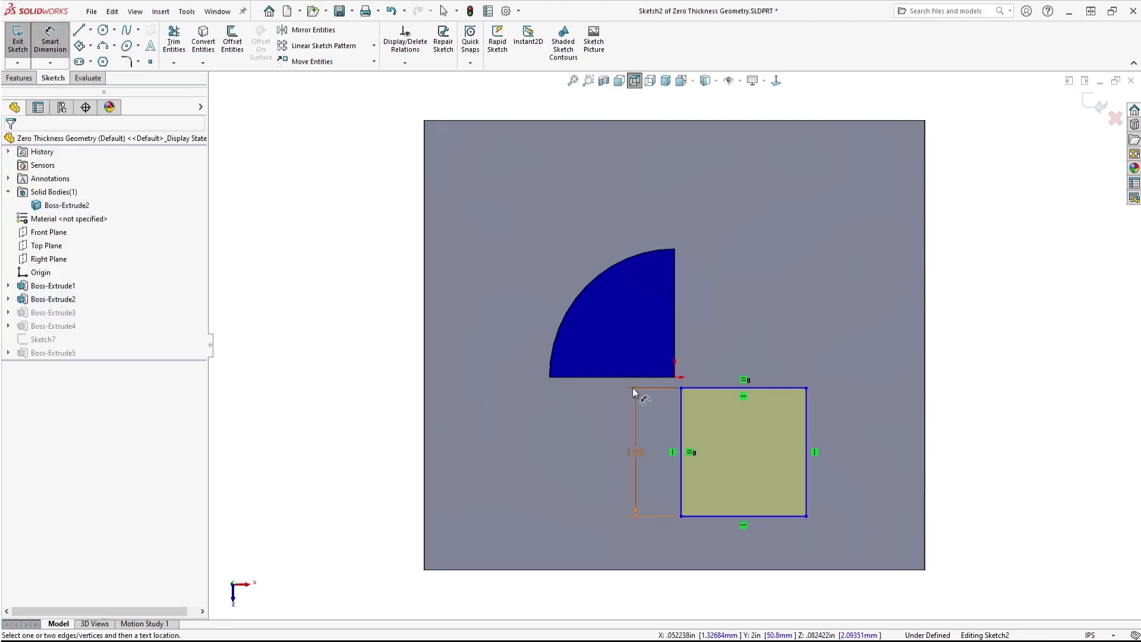
pyautogui.click(689, 389)
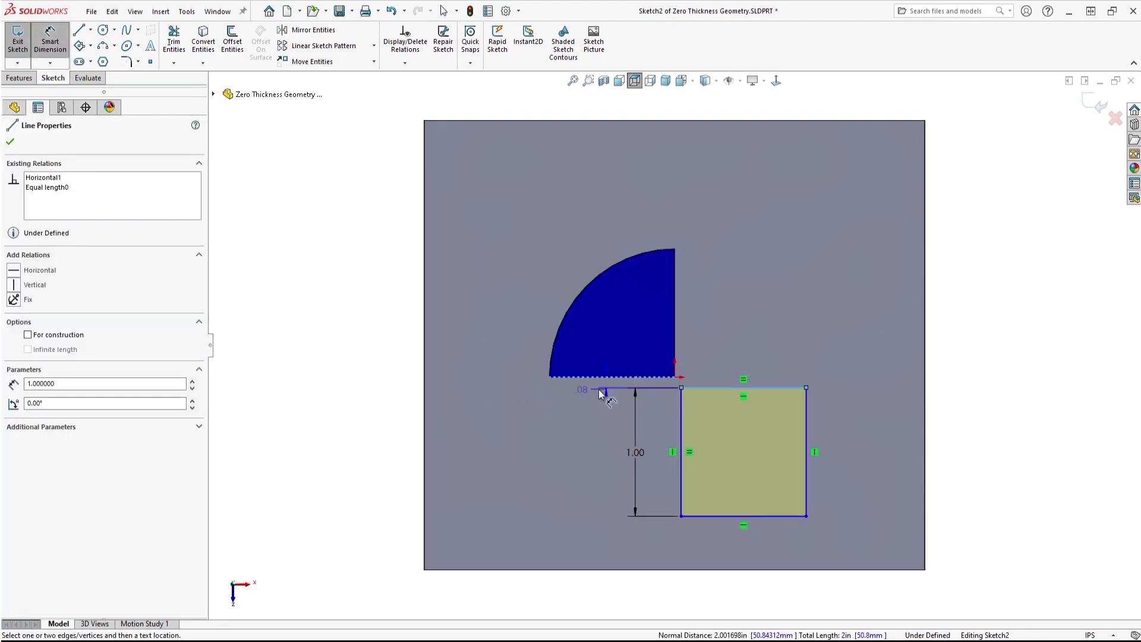
pyautogui.click(599, 335)
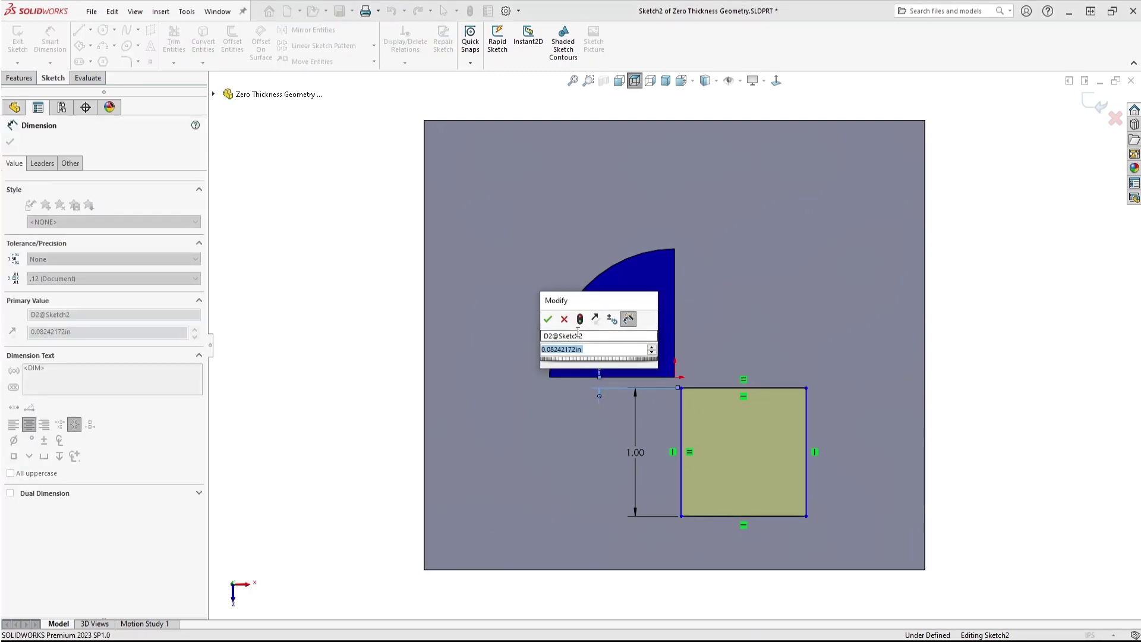
pyautogui.press('Return')
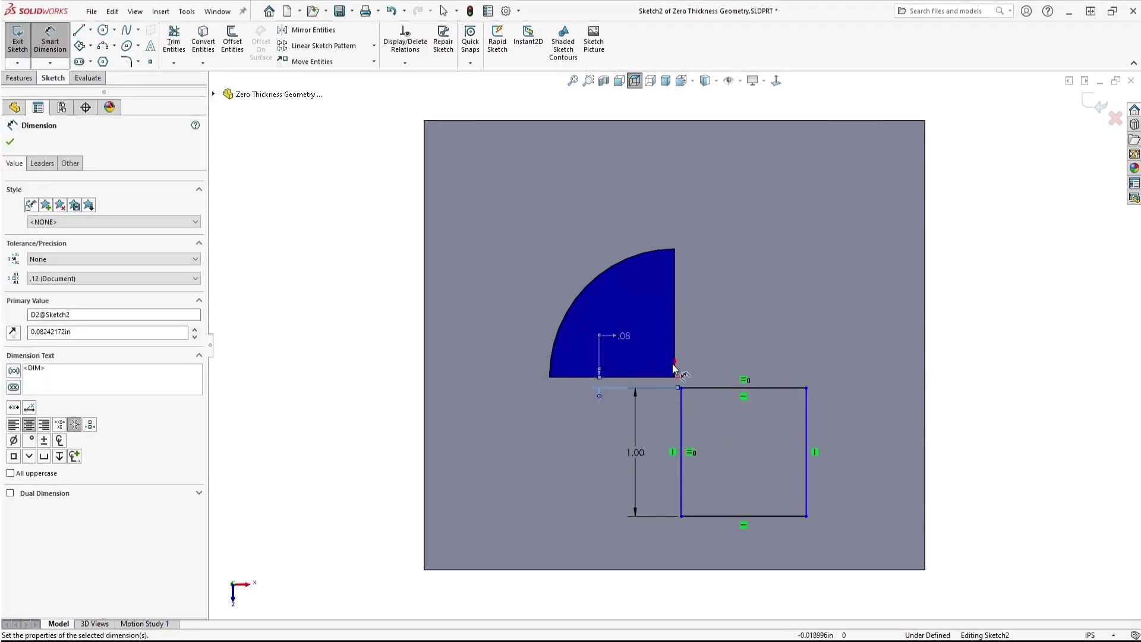
pyautogui.click(681, 408)
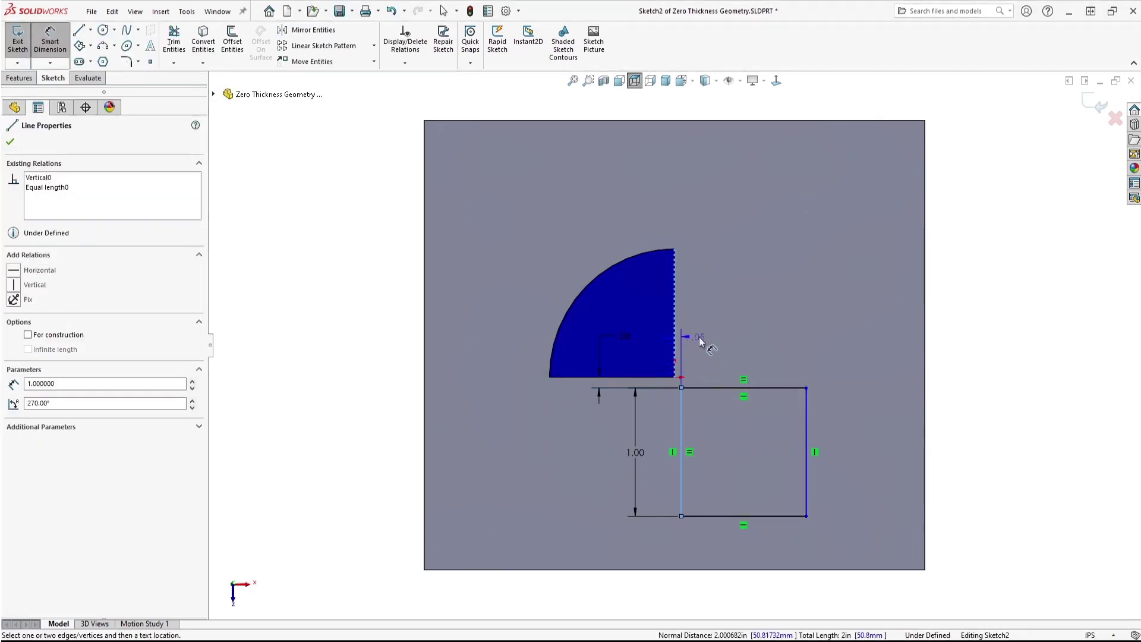
pyautogui.click(709, 338)
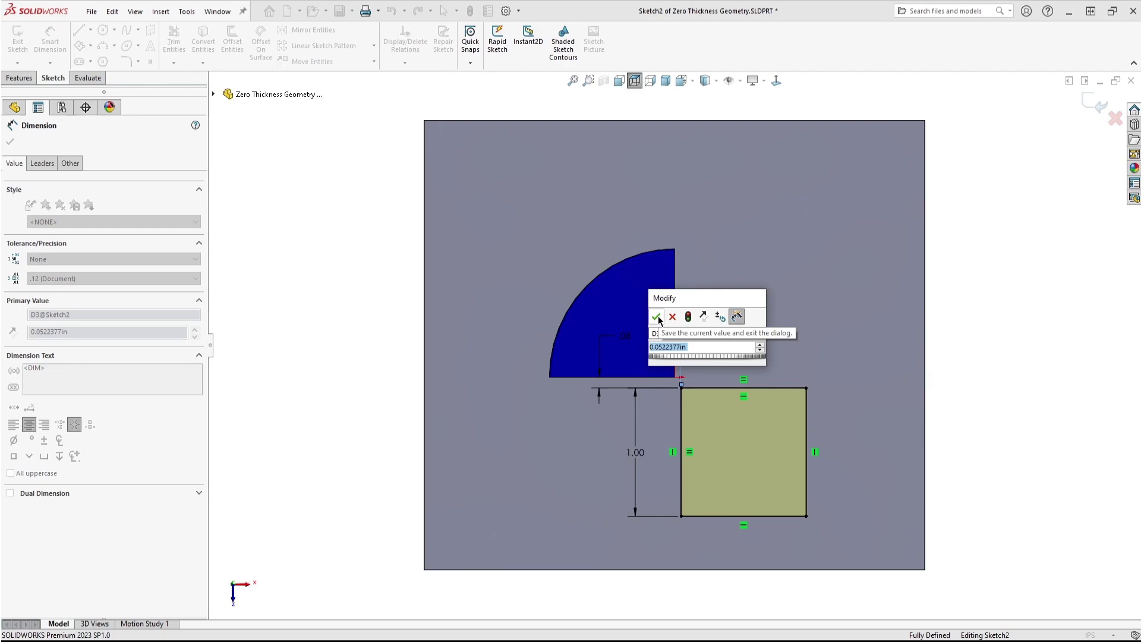
pyautogui.write('=')
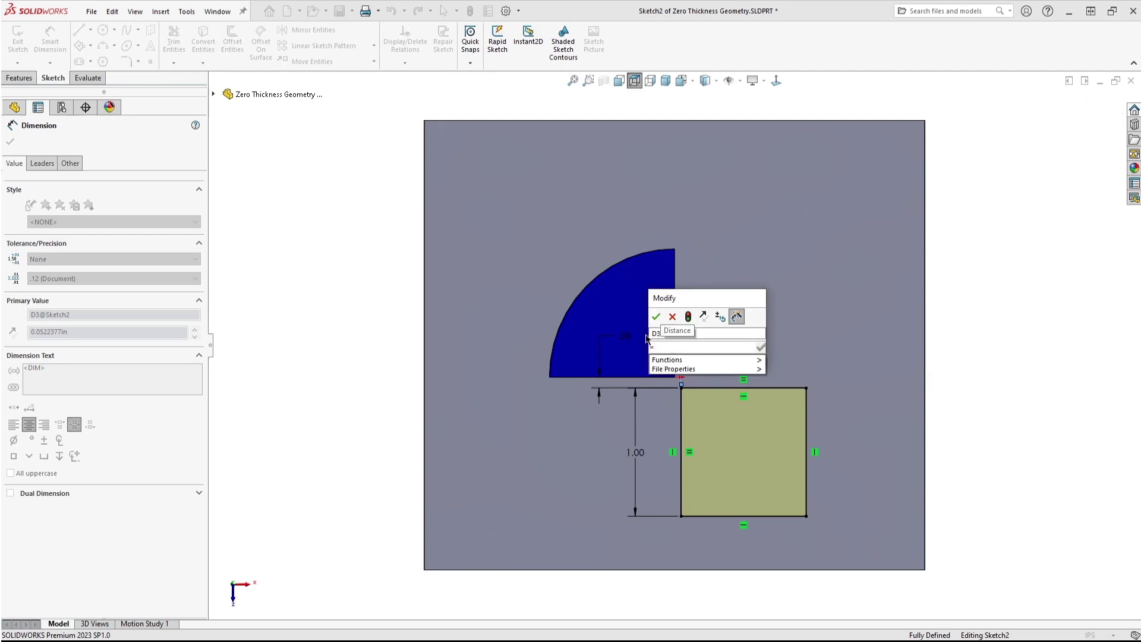
pyautogui.click(622, 337)
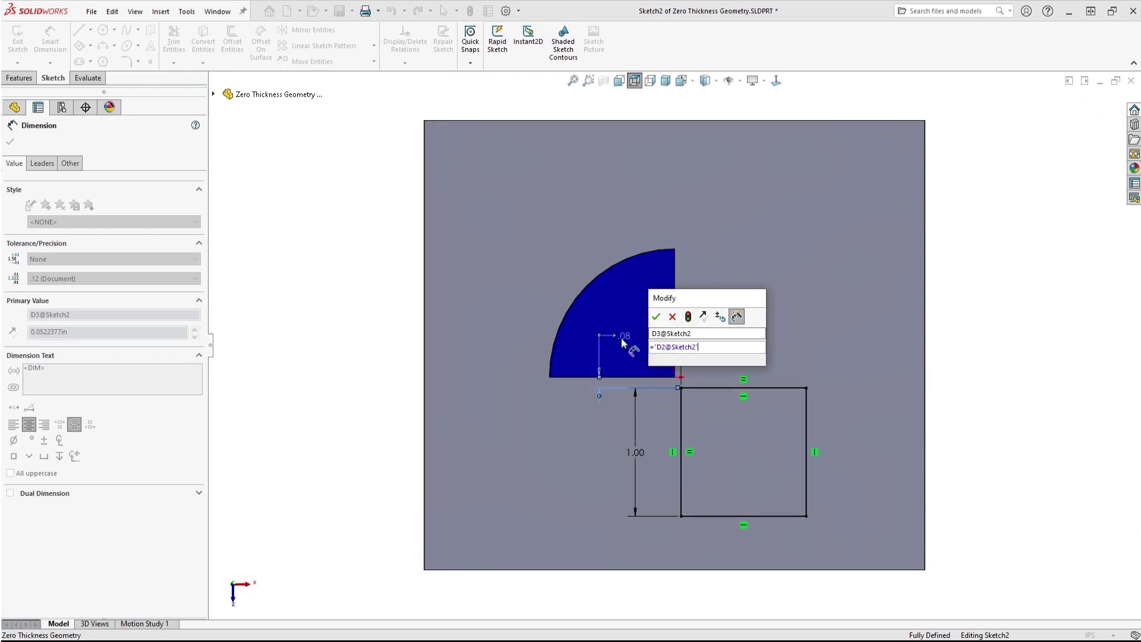
pyautogui.press('Return')
pyautogui.press('Escape')
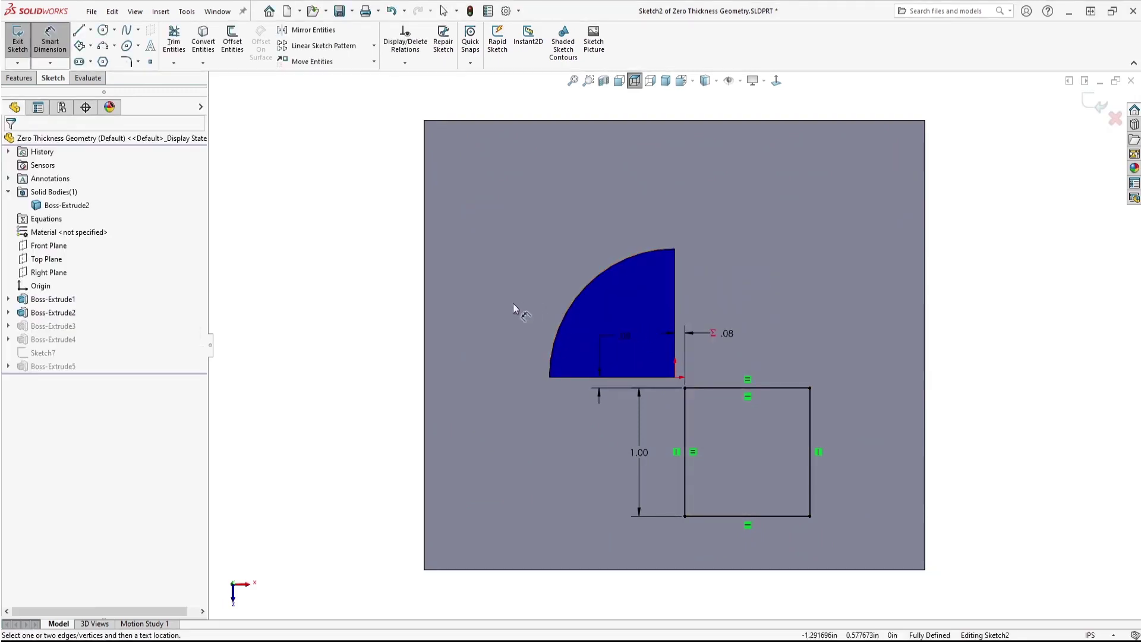
# - Change the .08 gap dimension to .0001 in
pyautogui.click(622, 337)
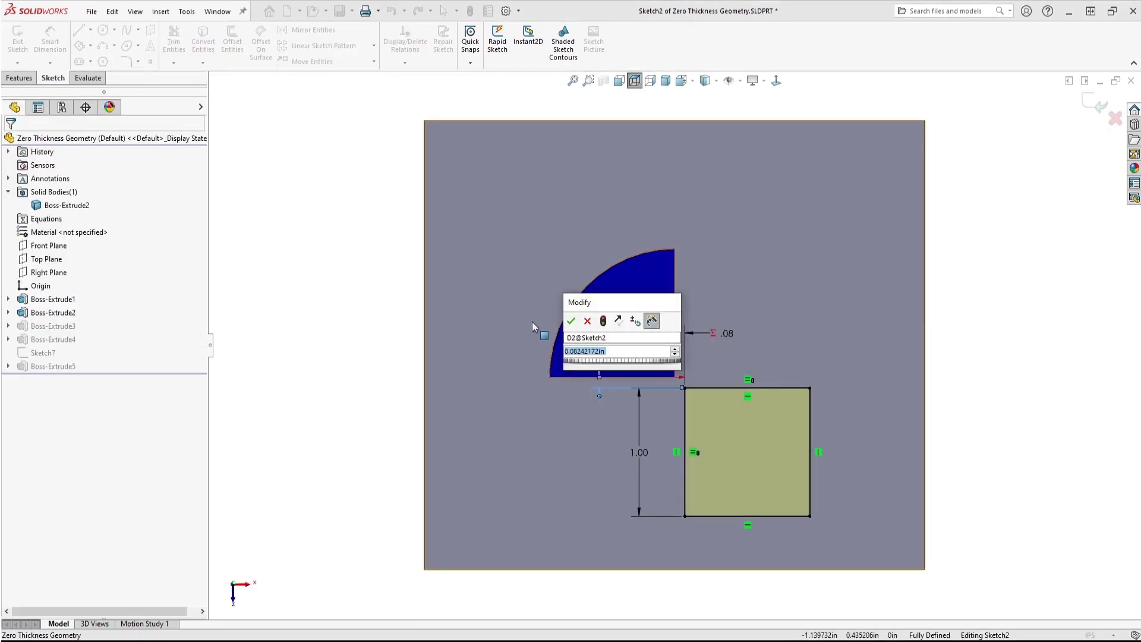
pyautogui.write('.000')
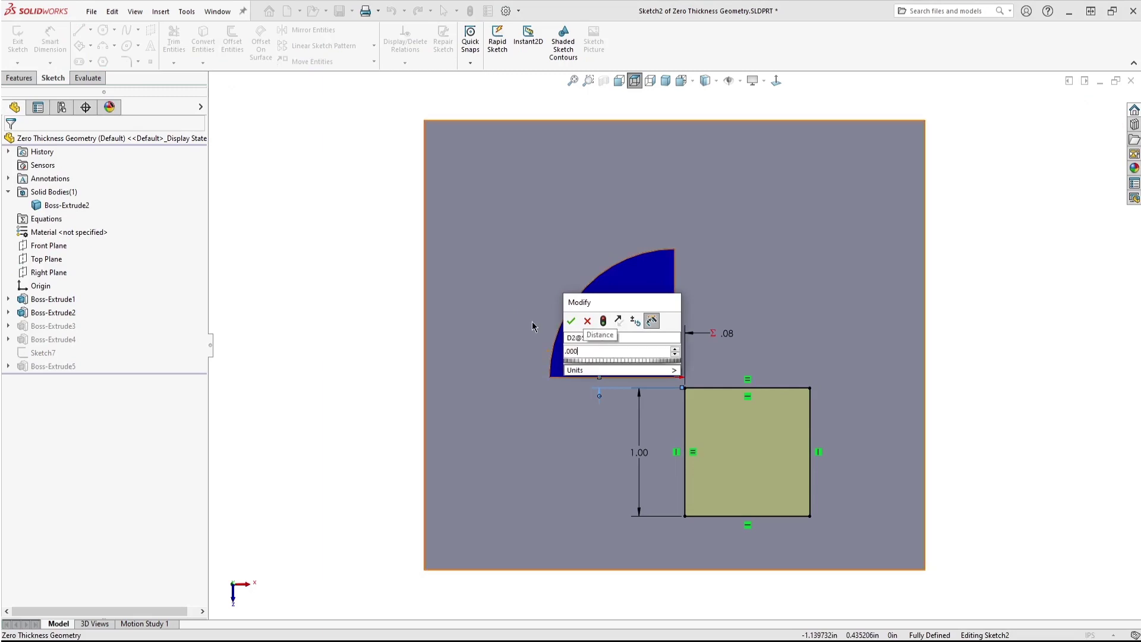
pyautogui.write('1')
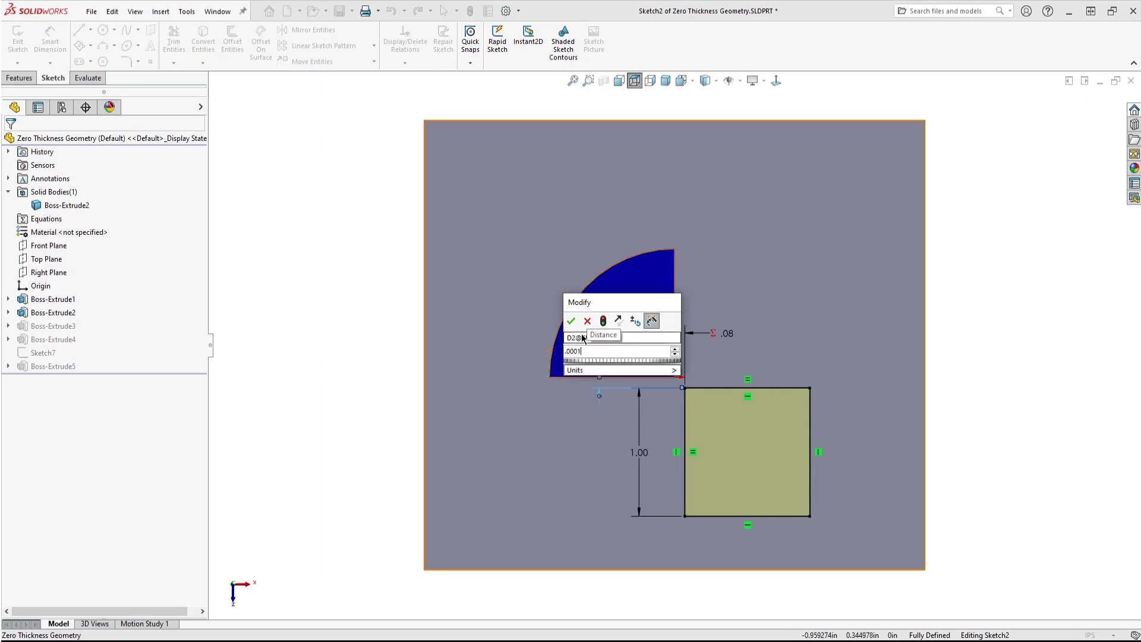
pyautogui.moveTo(618, 370)
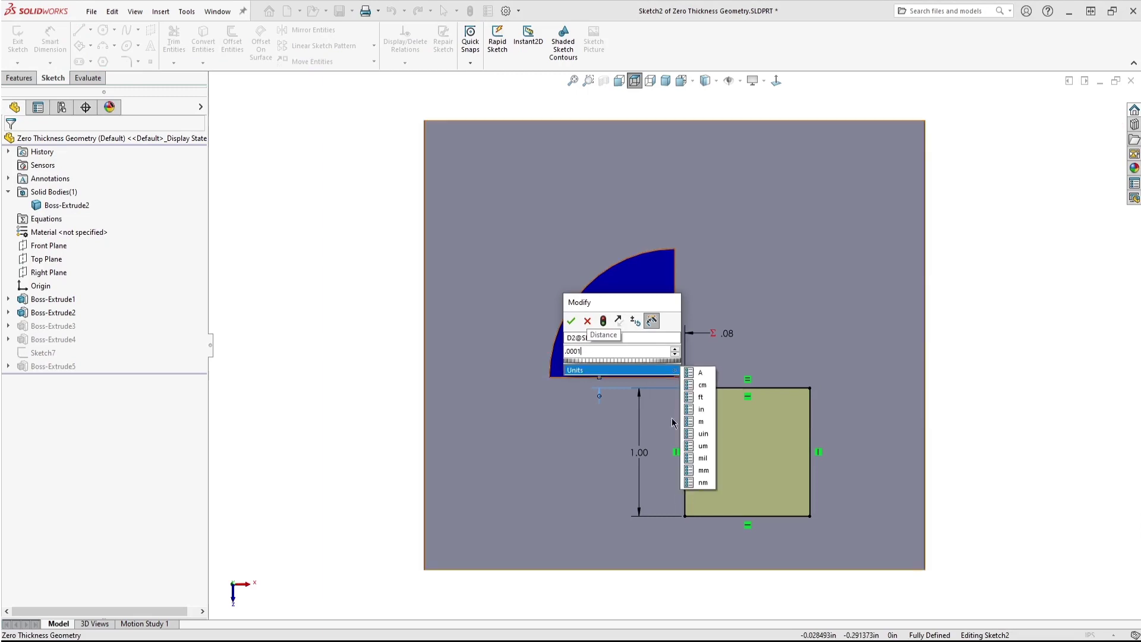
pyautogui.click(572, 323)
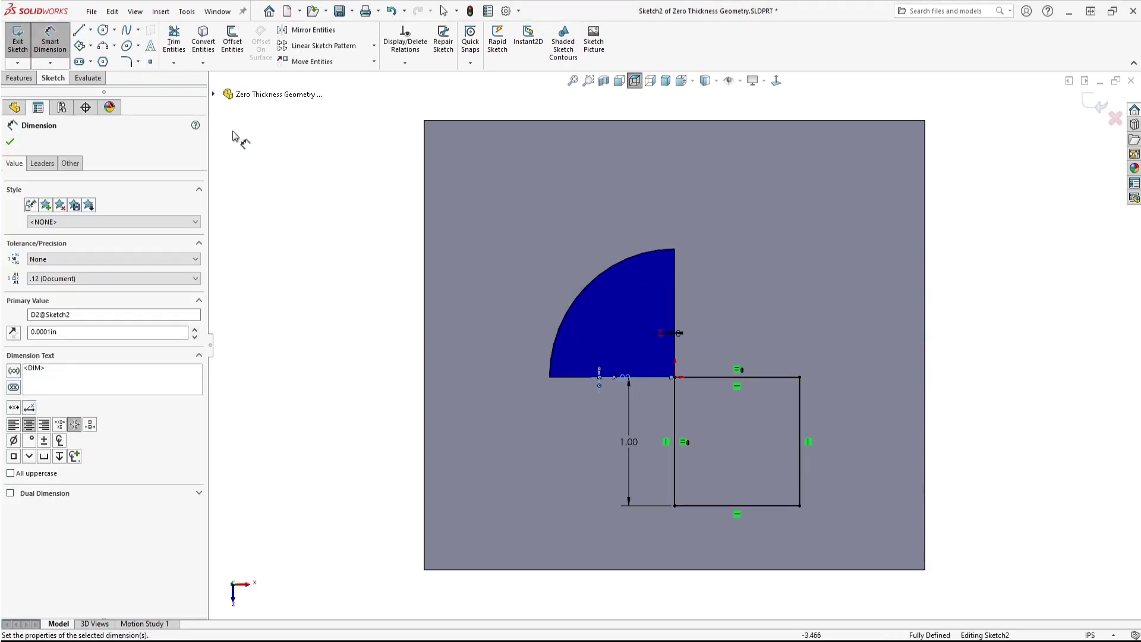
# - Exit the sketch and edit Boss-Extrude3 with Merge result turned on
pyautogui.click(18, 37)
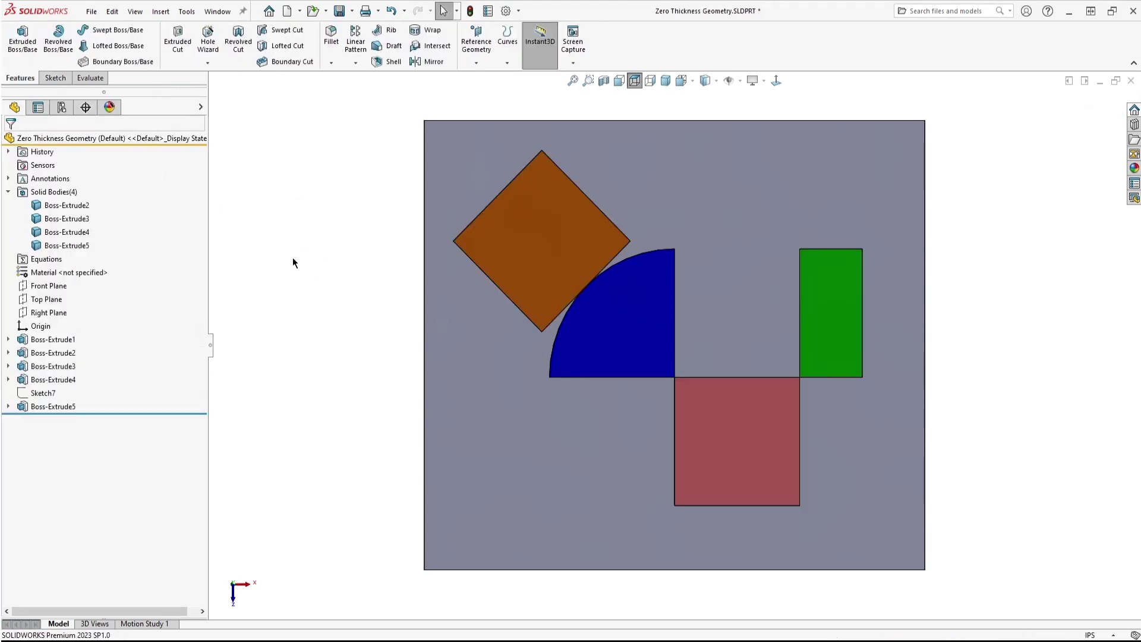
pyautogui.rightClick(35, 367)
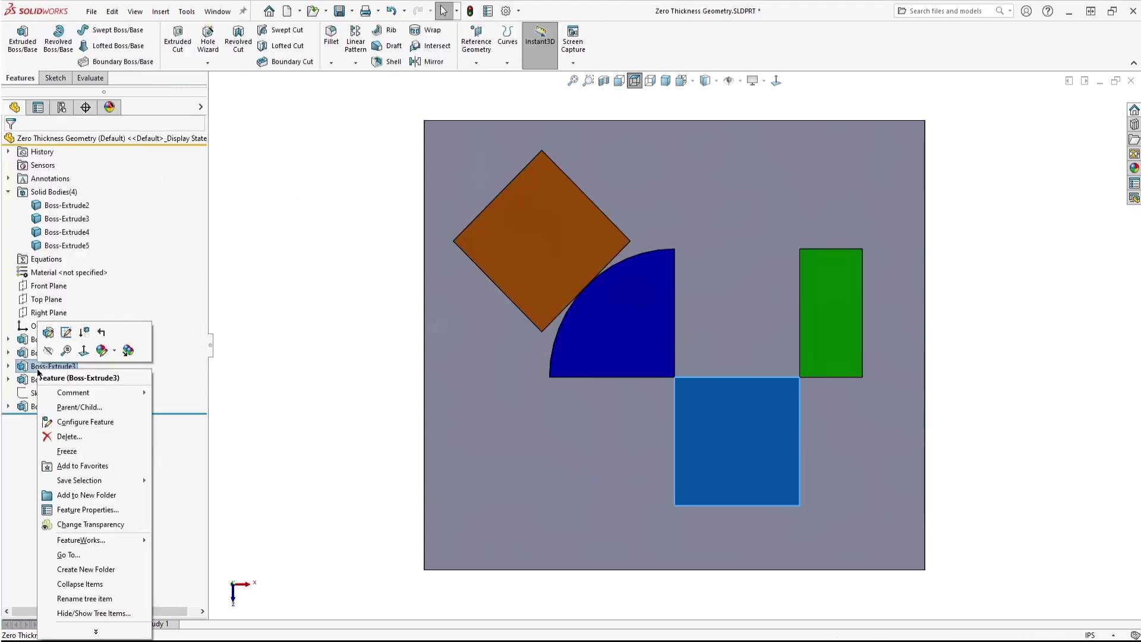
pyautogui.click(47, 334)
pyautogui.click(49, 277)
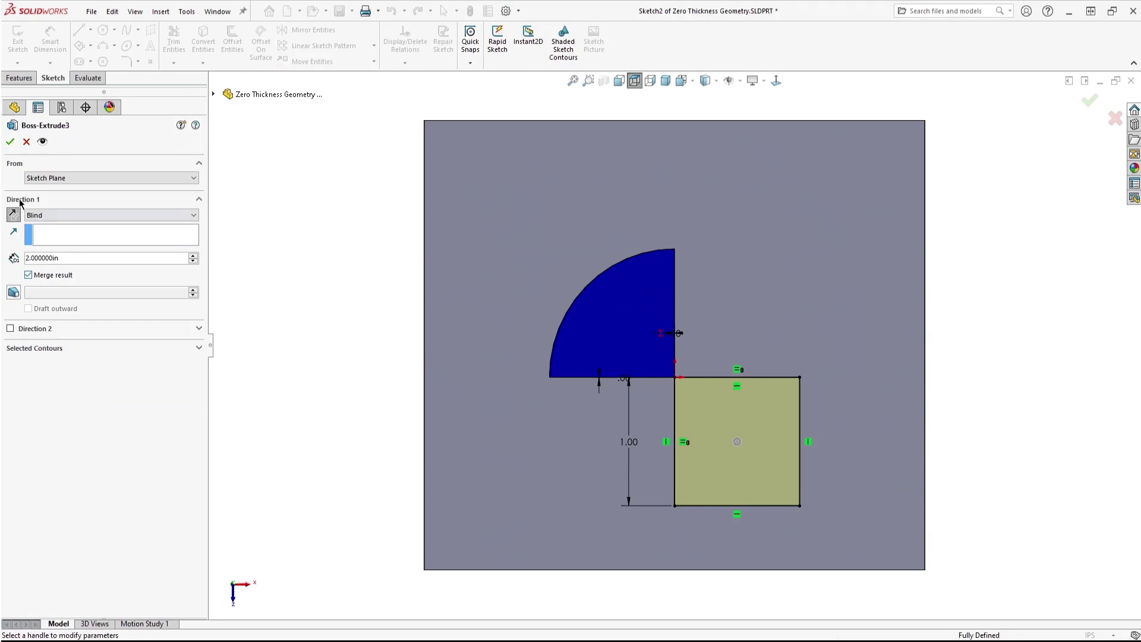
pyautogui.click(10, 143)
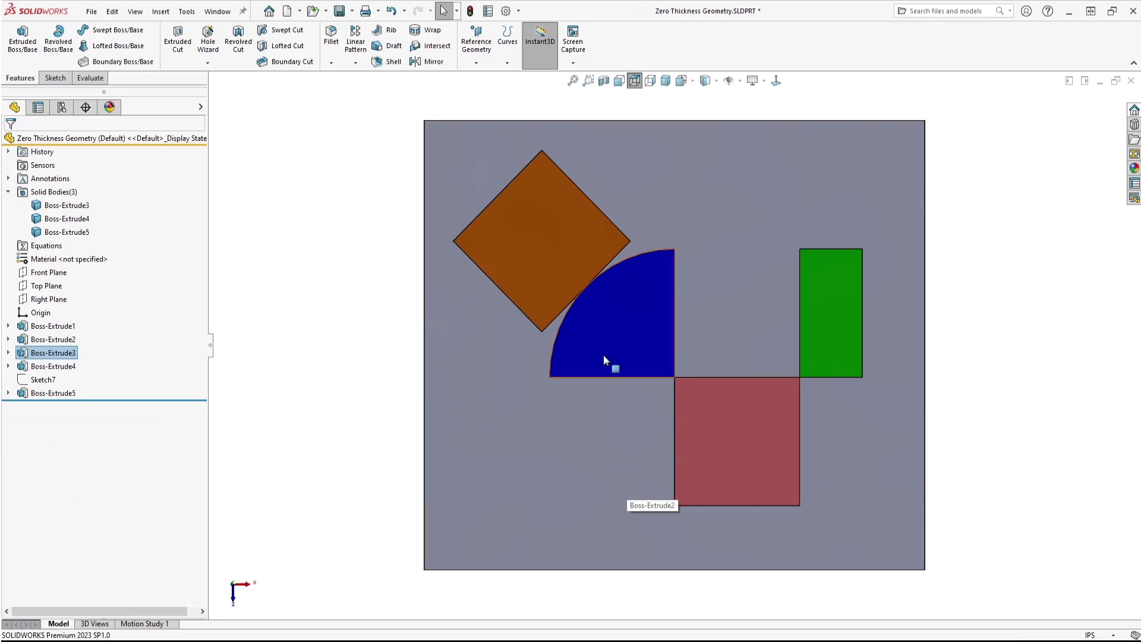
# - Turn to a trimetric 3D view, inspect Sketch7, and select the orange block's top face
pyautogui.click(43, 379)
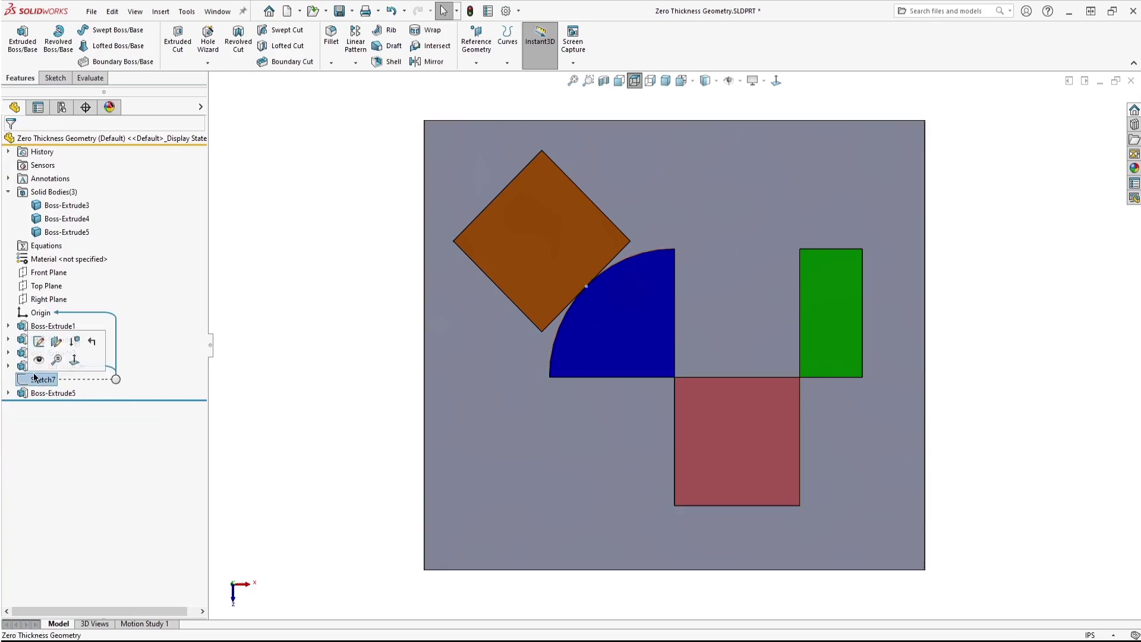
pyautogui.click(40, 360)
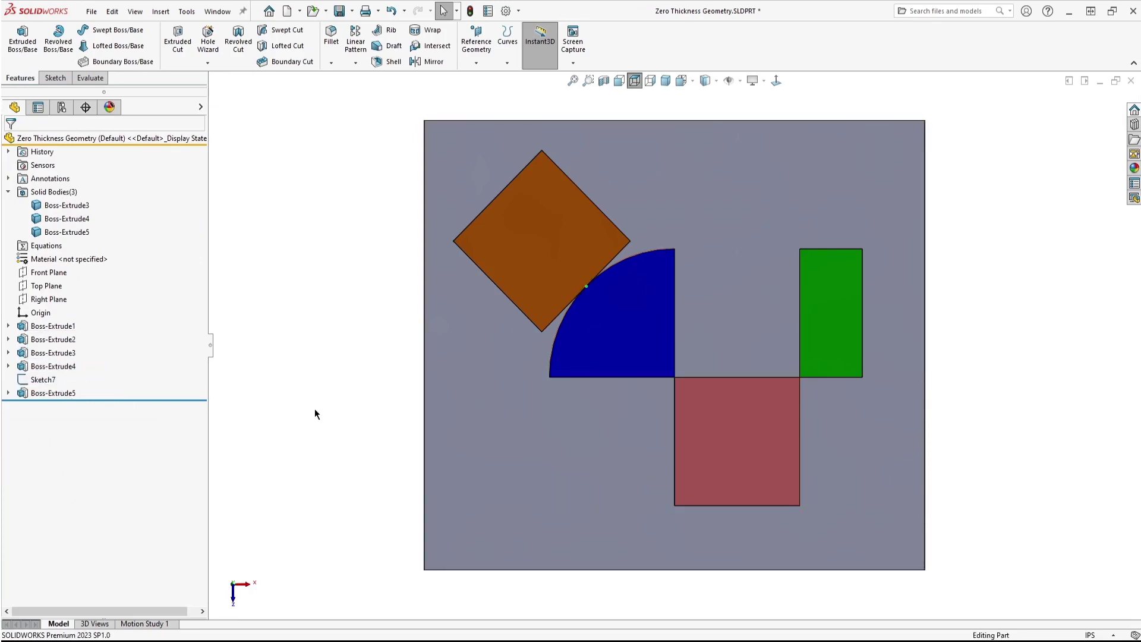
pyautogui.moveTo(314, 415); pyautogui.dragTo(343, 364, button='right')
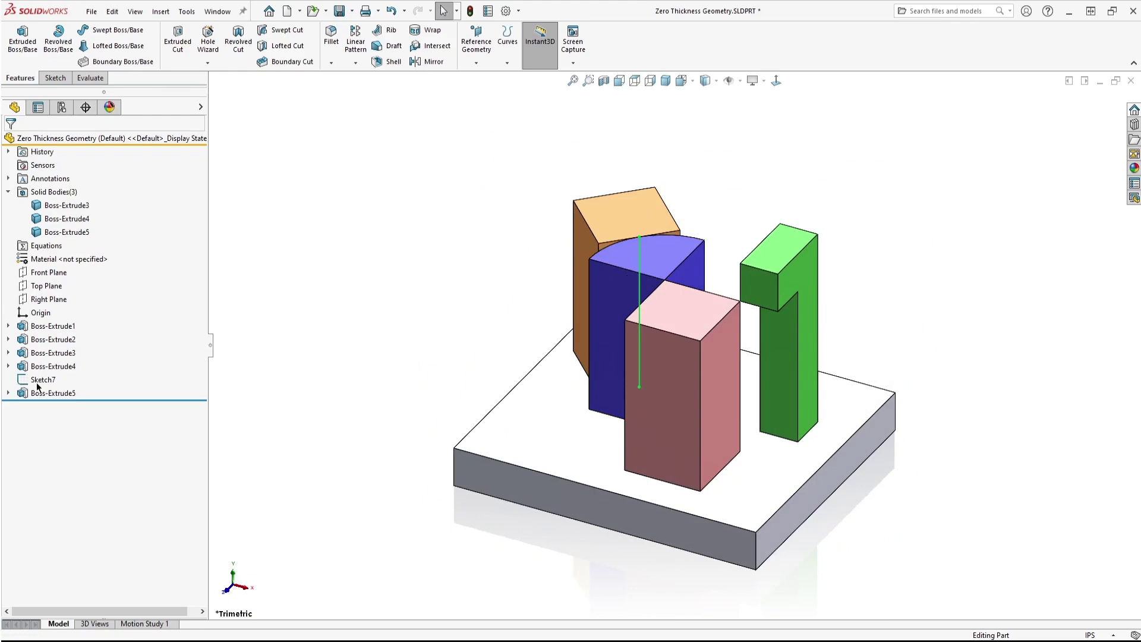
pyautogui.moveTo(38, 385)
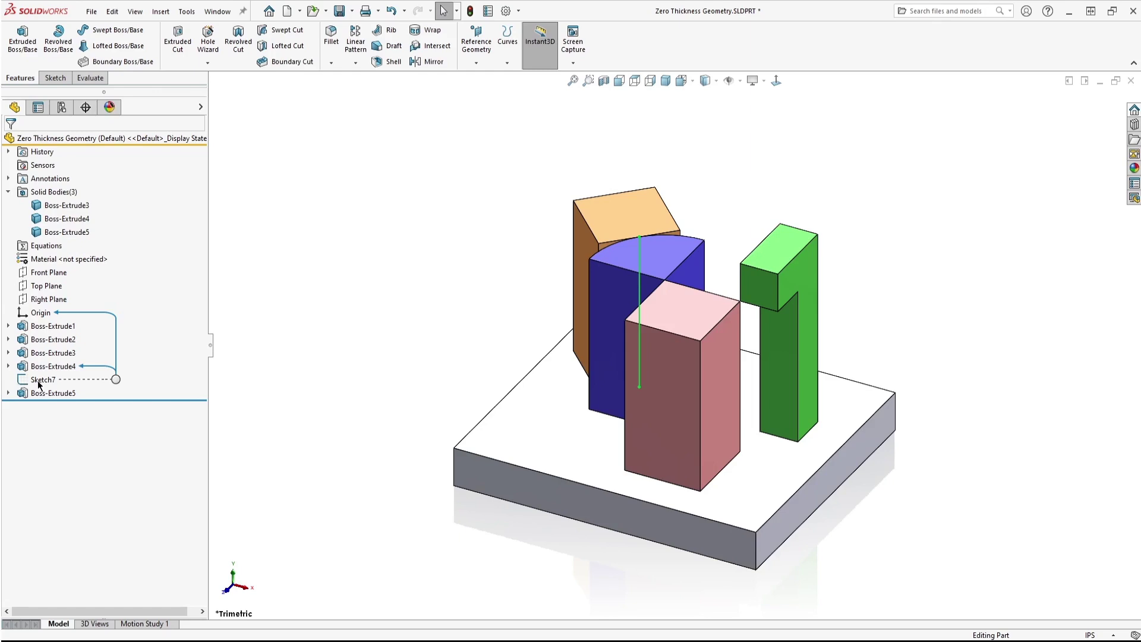
pyautogui.rightClick(38, 385)
pyautogui.press('Escape')
pyautogui.click(647, 224)
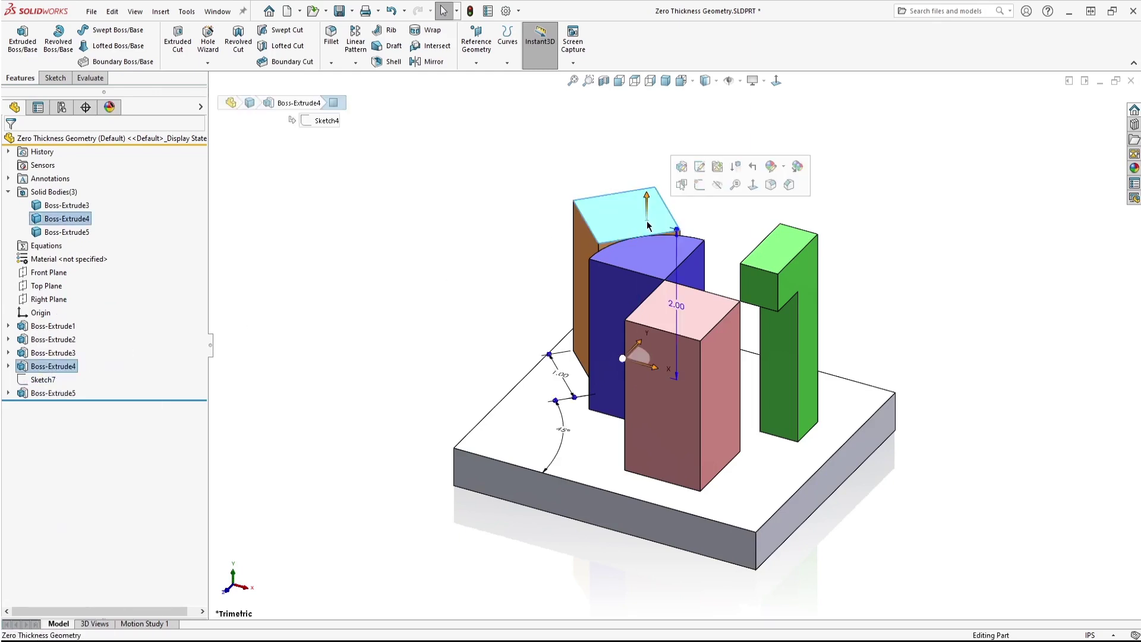
# - Sketch a small angled rectangle on the top face straddling the orange block's edge
pyautogui.click(699, 184)
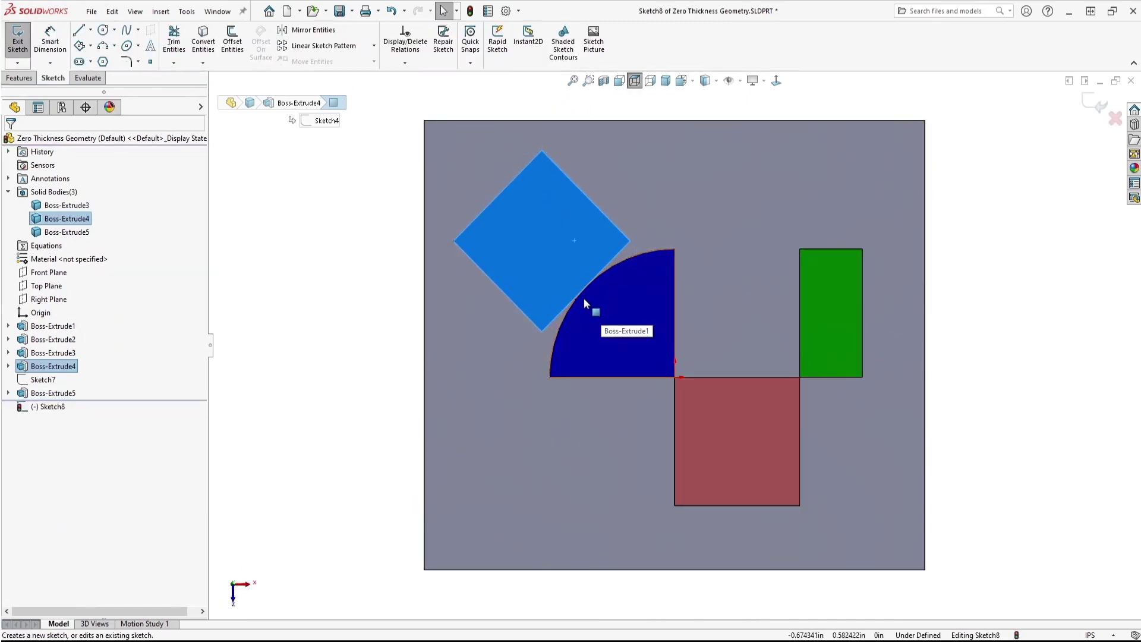
pyautogui.click(79, 45)
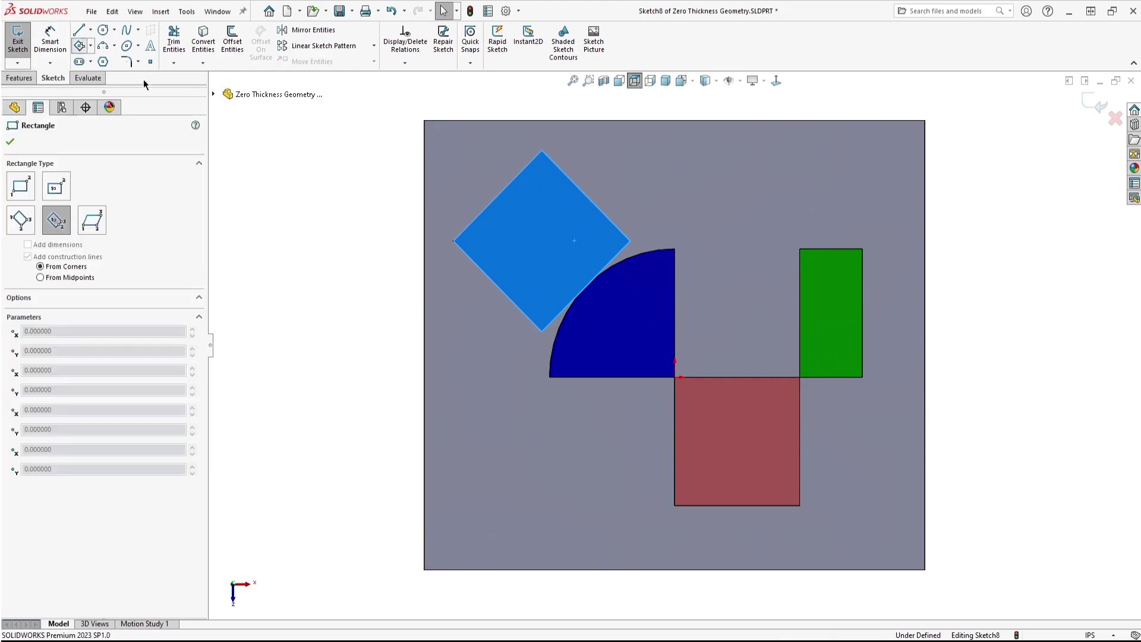
pyautogui.scroll(-8, 639, 319)
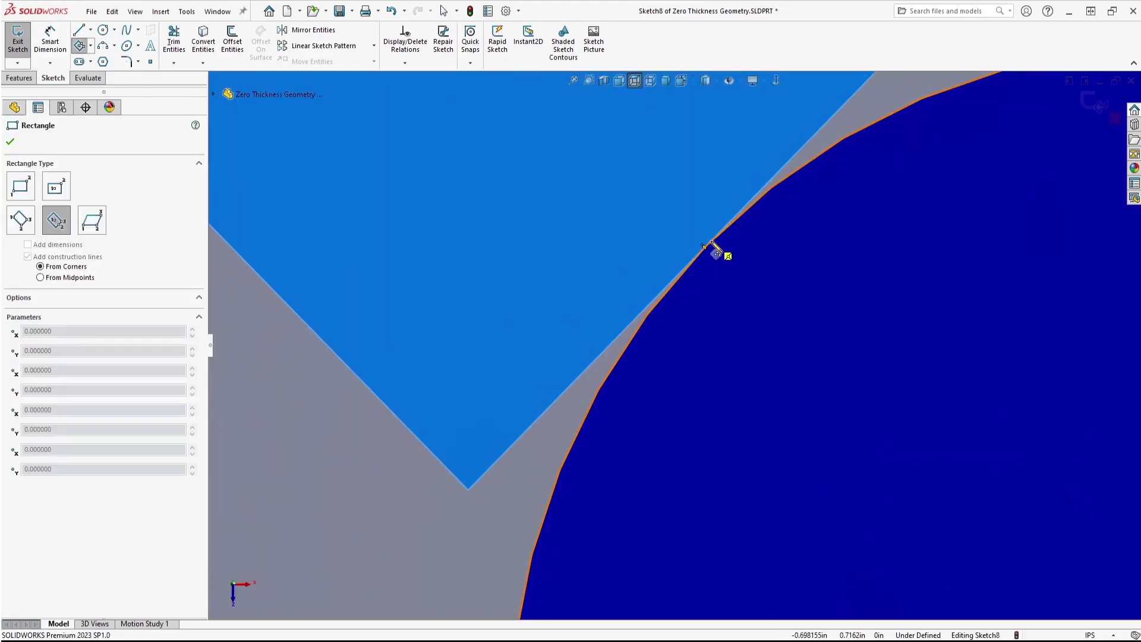
pyautogui.click(704, 247)
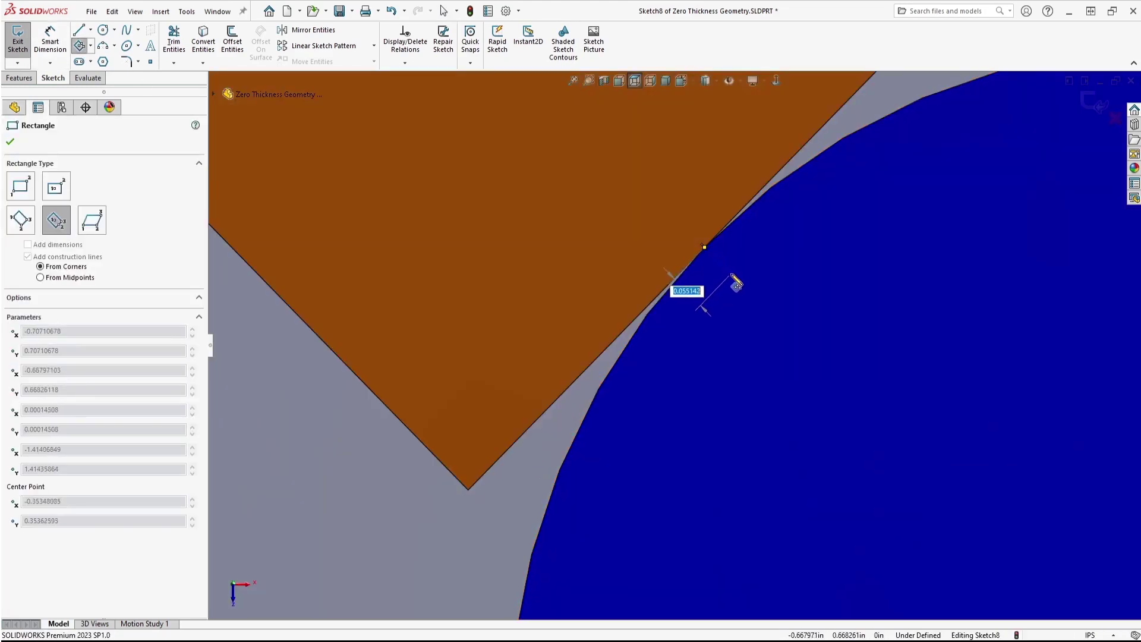
pyautogui.click(705, 303)
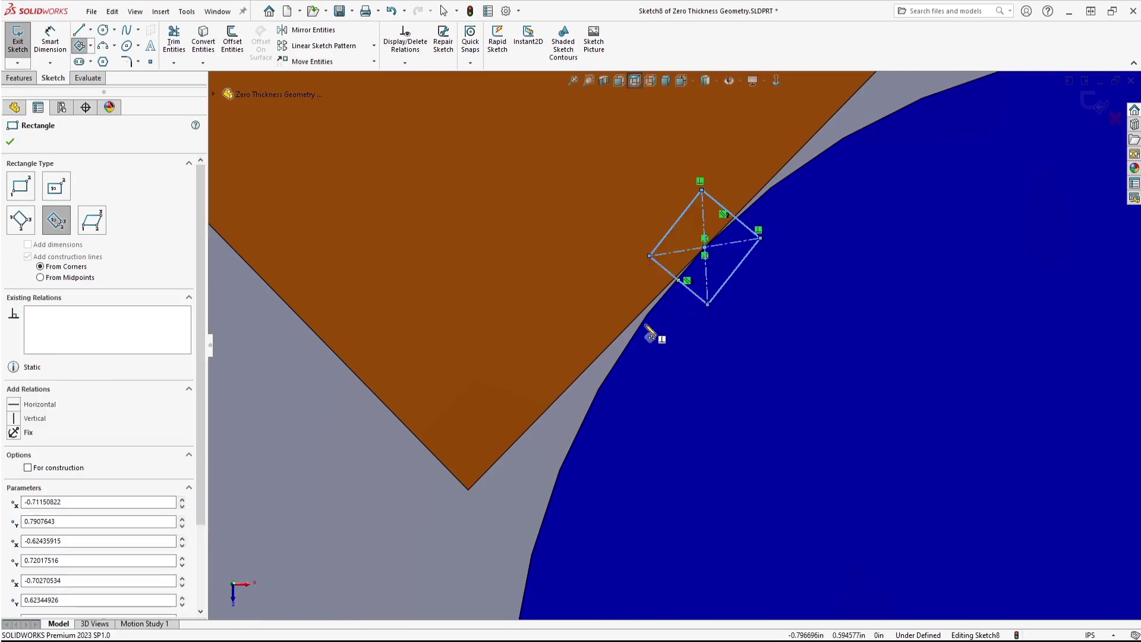
pyautogui.press('Escape')
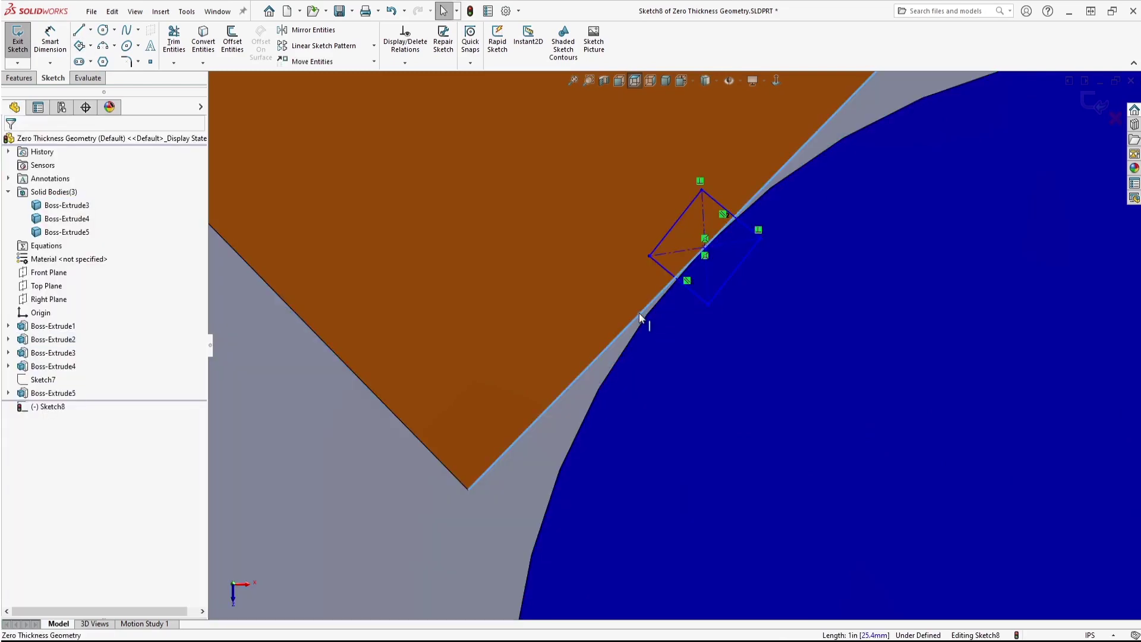
# - Make the rectangle's sides parallel to the slanted edge and center a corner at the edge's midpoint
pyautogui.click(669, 232)
pyautogui.keyDown('ctrl'); pyautogui.click(710, 240); pyautogui.keyUp('ctrl')
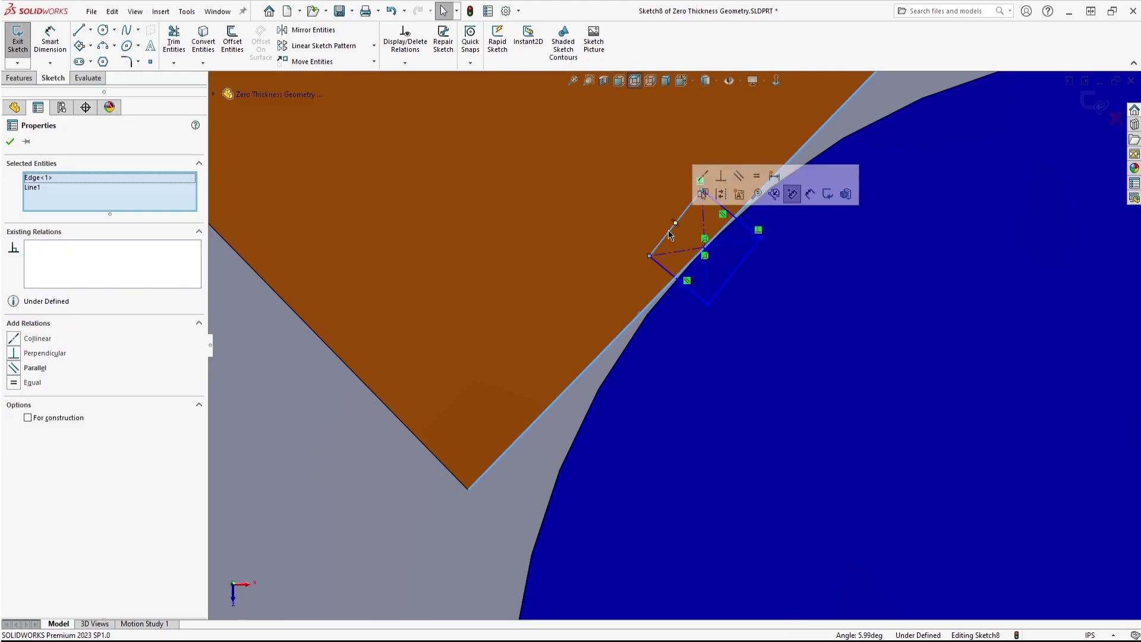
pyautogui.click(738, 176)
pyautogui.click(666, 280)
pyautogui.keyDown('ctrl'); pyautogui.click(669, 281); pyautogui.keyUp('ctrl')
pyautogui.click(763, 196)
pyautogui.click(703, 259)
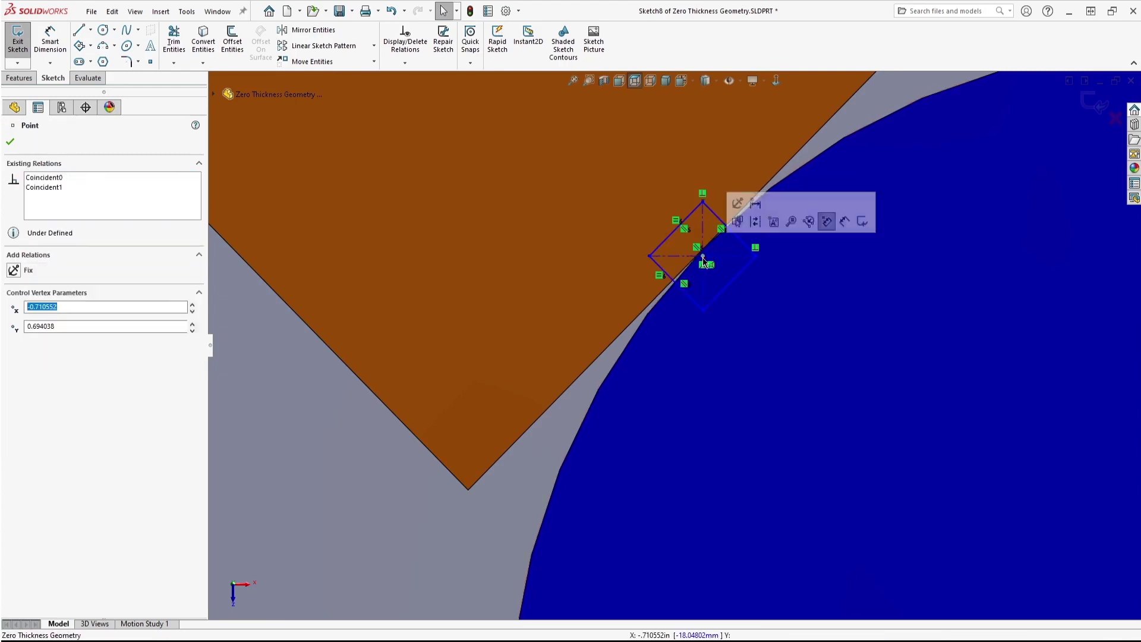
pyautogui.keyDown('ctrl'); pyautogui.click(641, 313); pyautogui.keyUp('ctrl')
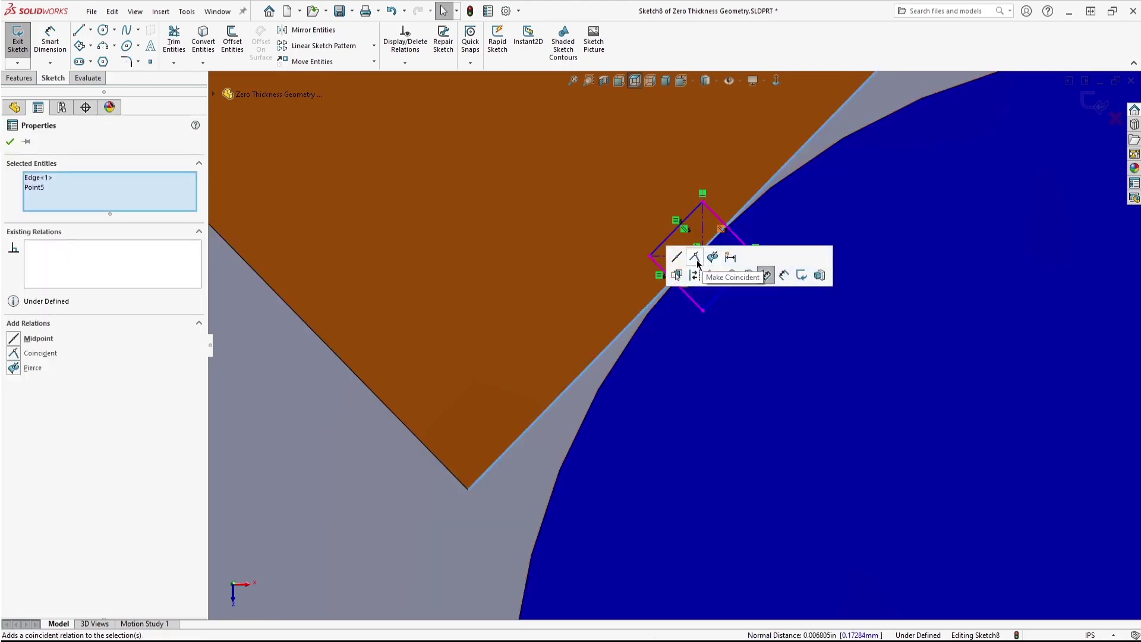
pyautogui.click(676, 257)
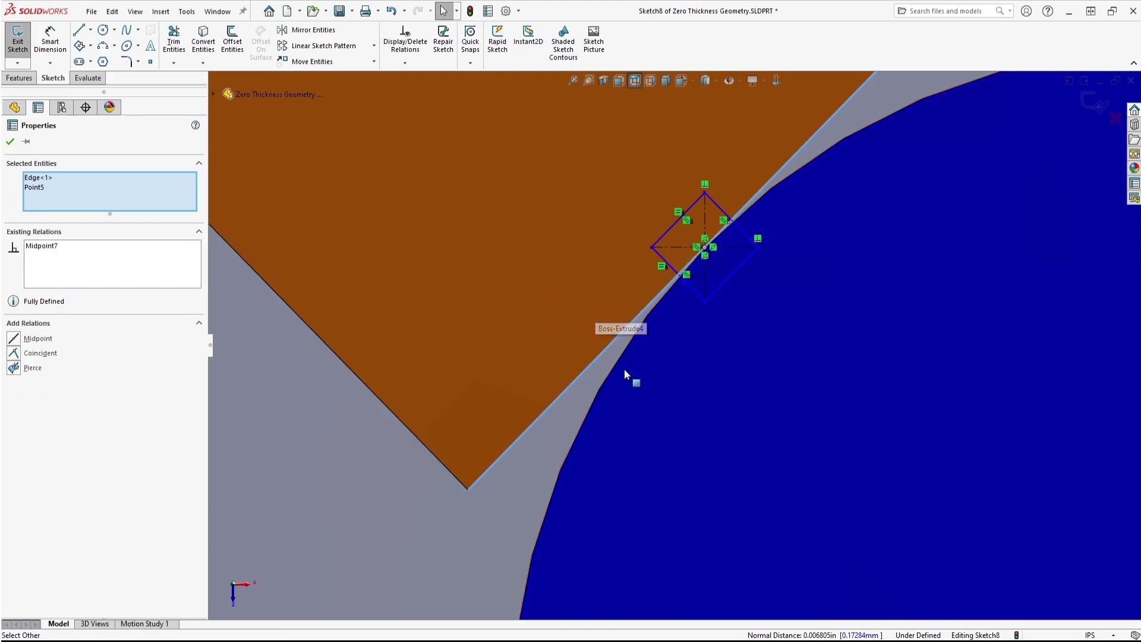
pyautogui.press('Escape')
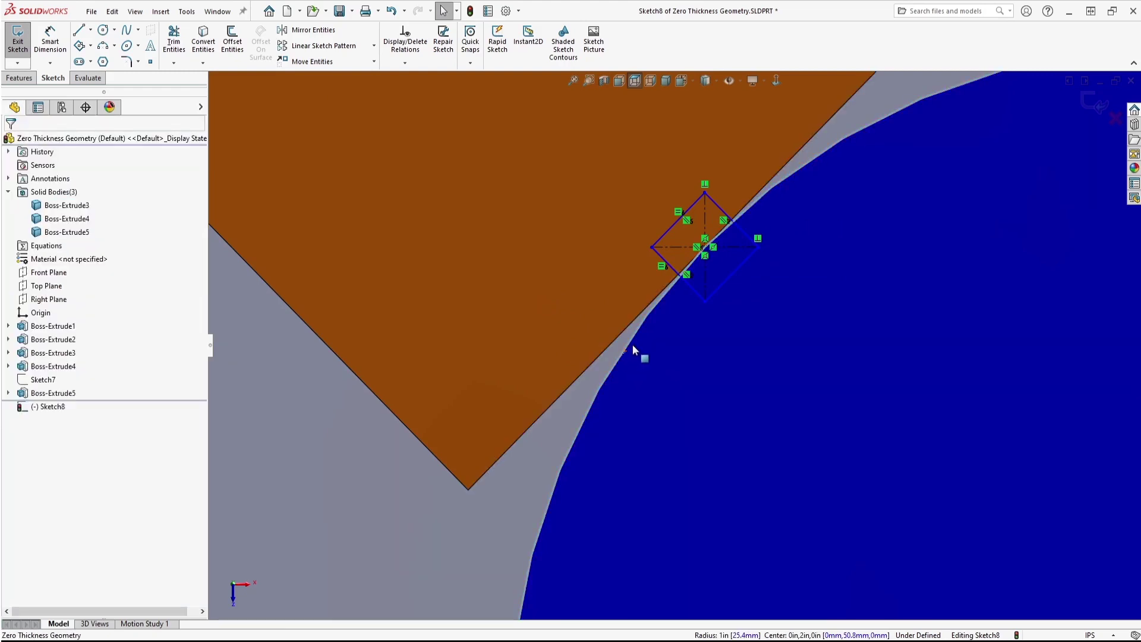
# - Dimension the square's side to .0001 in and exit the sketch
pyautogui.moveTo(518, 277); pyautogui.dragTo(543, 202, button='right')
pyautogui.click(670, 227)
pyautogui.click(644, 204)
pyautogui.write('.0001')
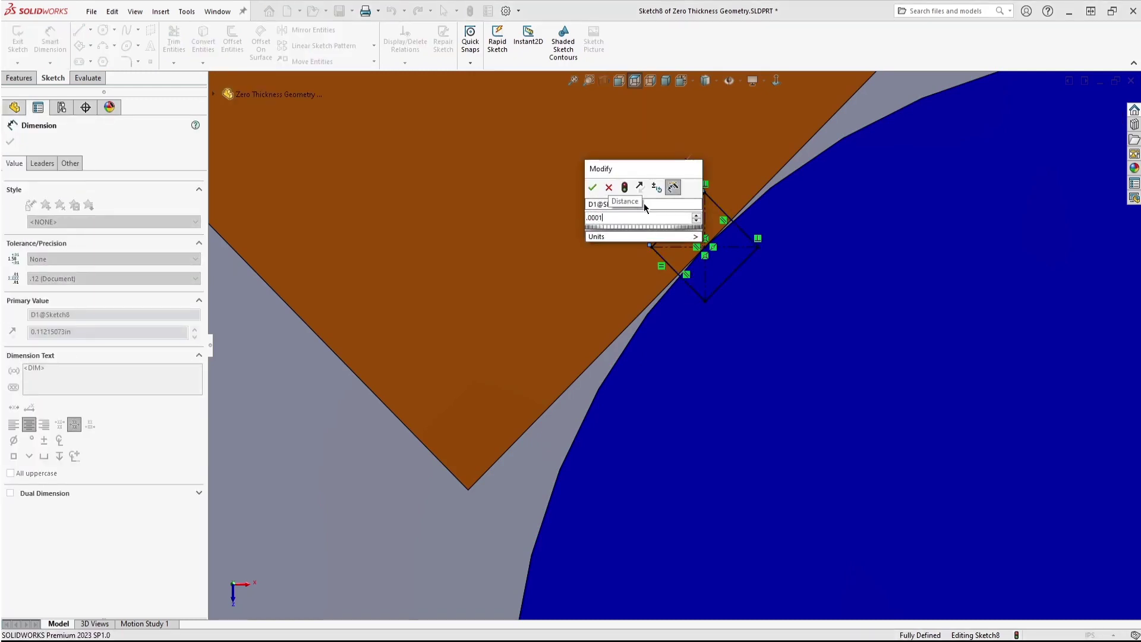
pyautogui.press('Return')
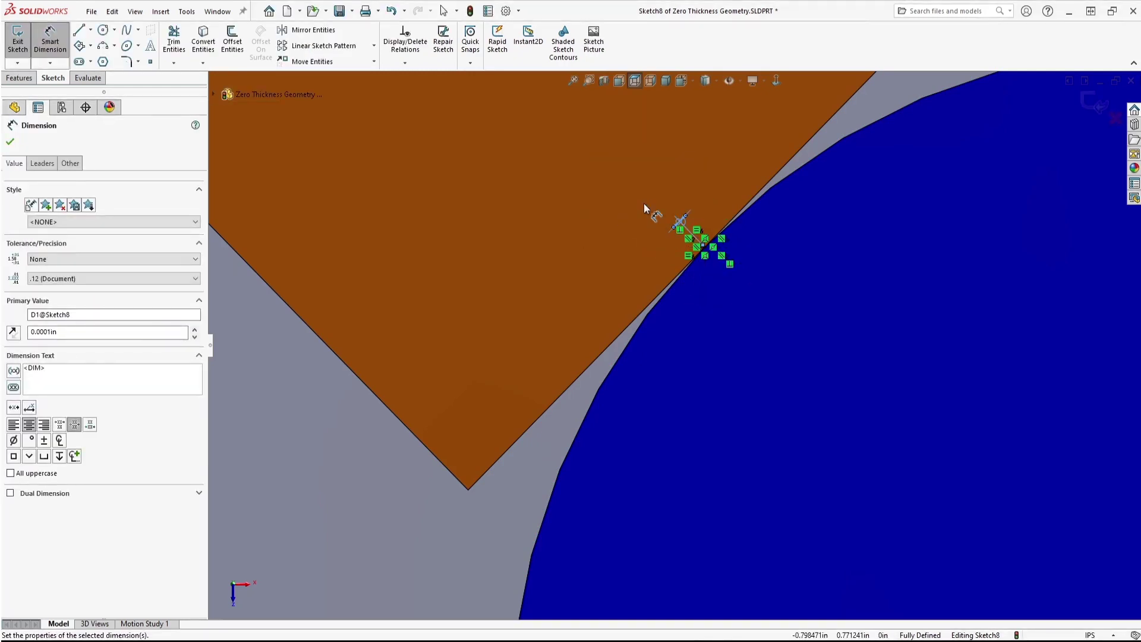
pyautogui.click(17, 44)
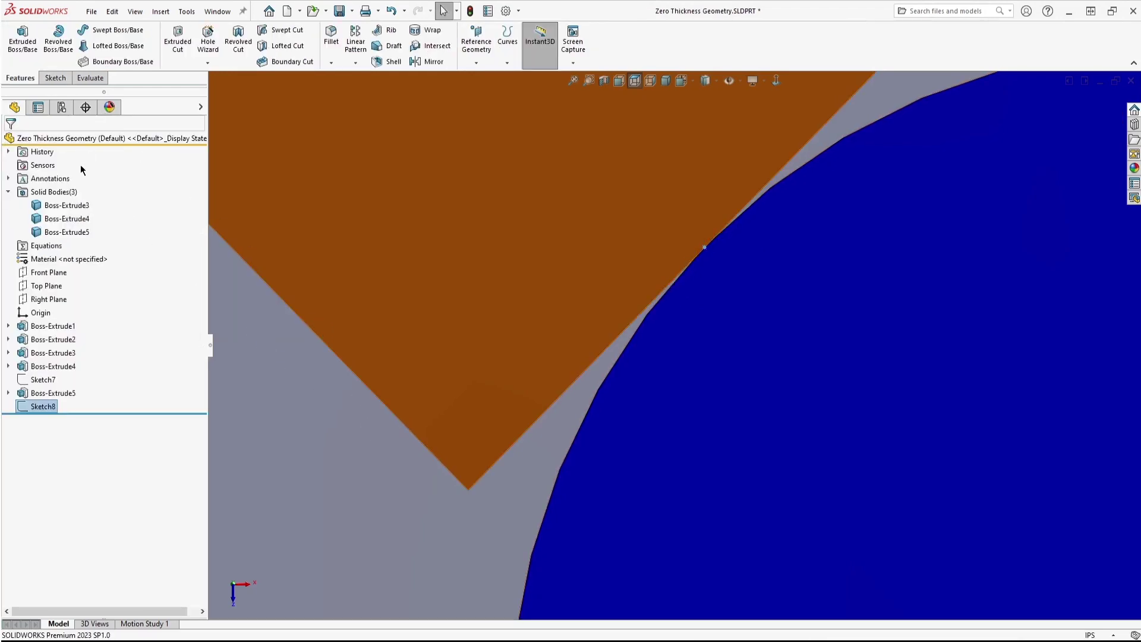
# - Extrude the tiny square Up To Surface, ending at the grey plate face
pyautogui.click(21, 45)
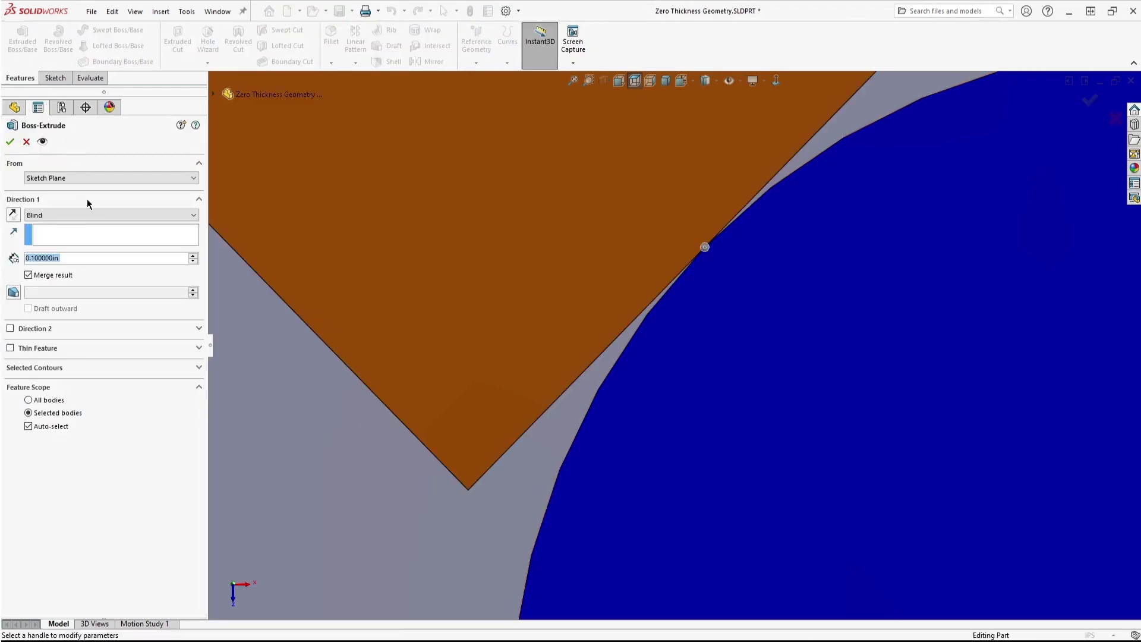
pyautogui.click(103, 221)
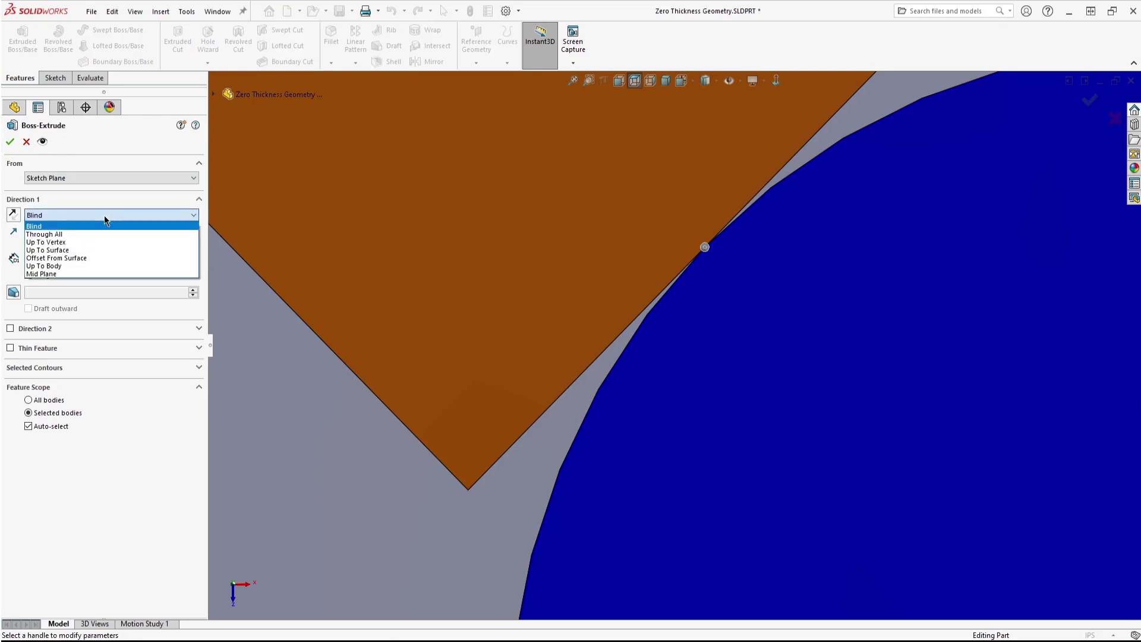
pyautogui.click(96, 248)
pyautogui.click(319, 417)
pyautogui.press('Return')
# - Select the grey plate face and switch to a trimetric view
pyautogui.scroll(5, 351, 432)
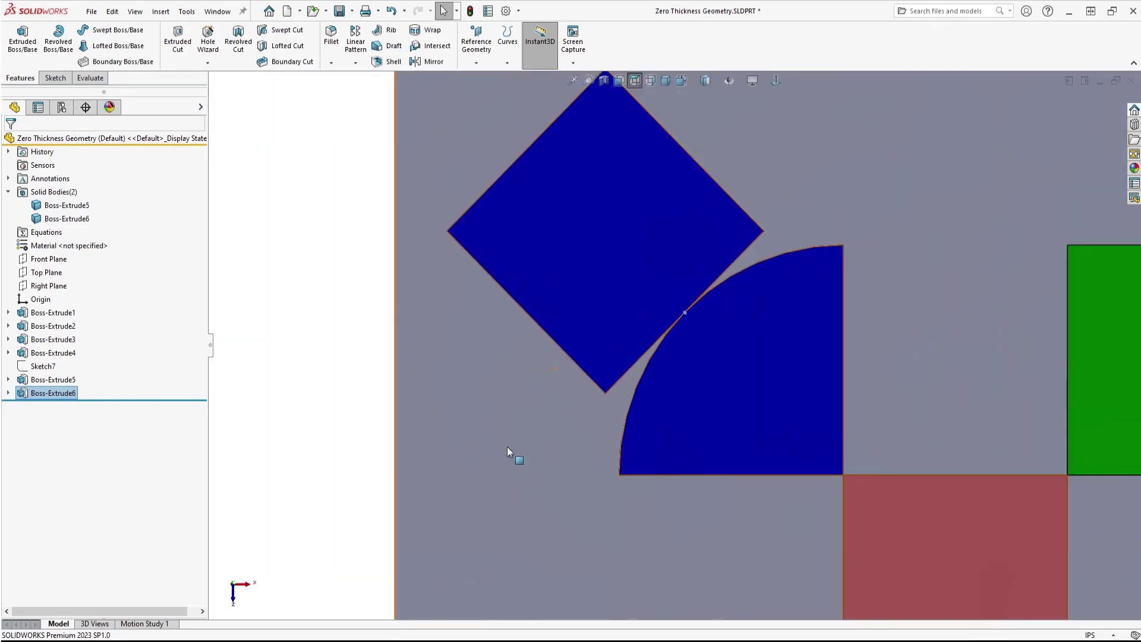
pyautogui.click(605, 503)
pyautogui.moveTo(604, 502); pyautogui.dragTo(630, 452, button='right')
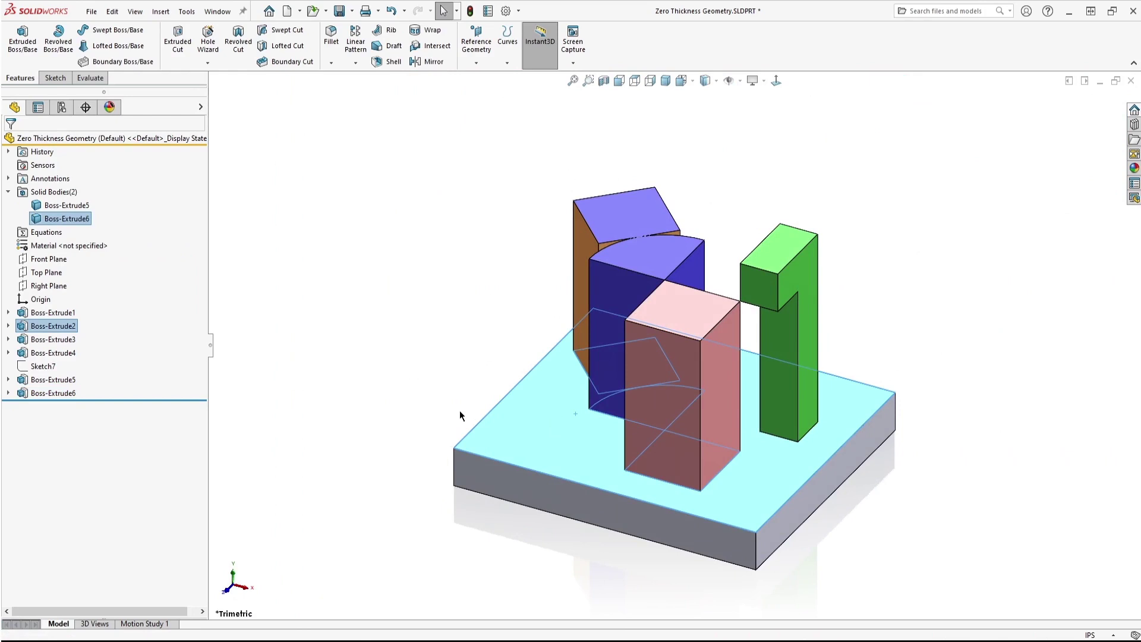
pyautogui.moveTo(459, 414); pyautogui.dragTo(485, 413, button='middle')
pyautogui.click(415, 400)
pyautogui.moveTo(418, 391); pyautogui.dragTo(433, 415, button='middle')
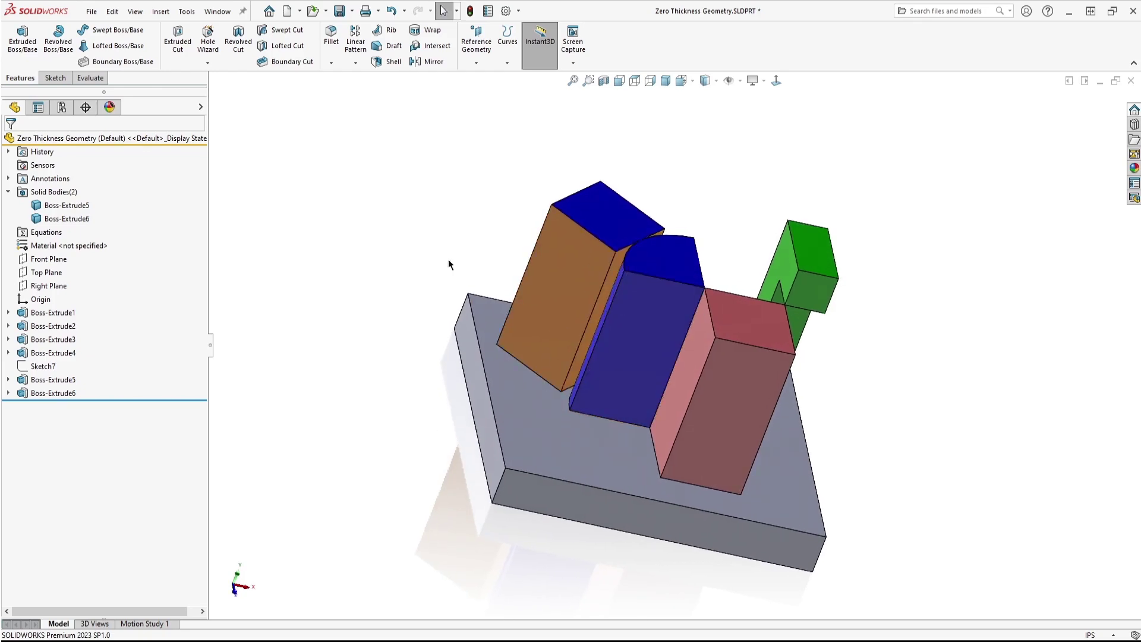
pyautogui.click(623, 227)
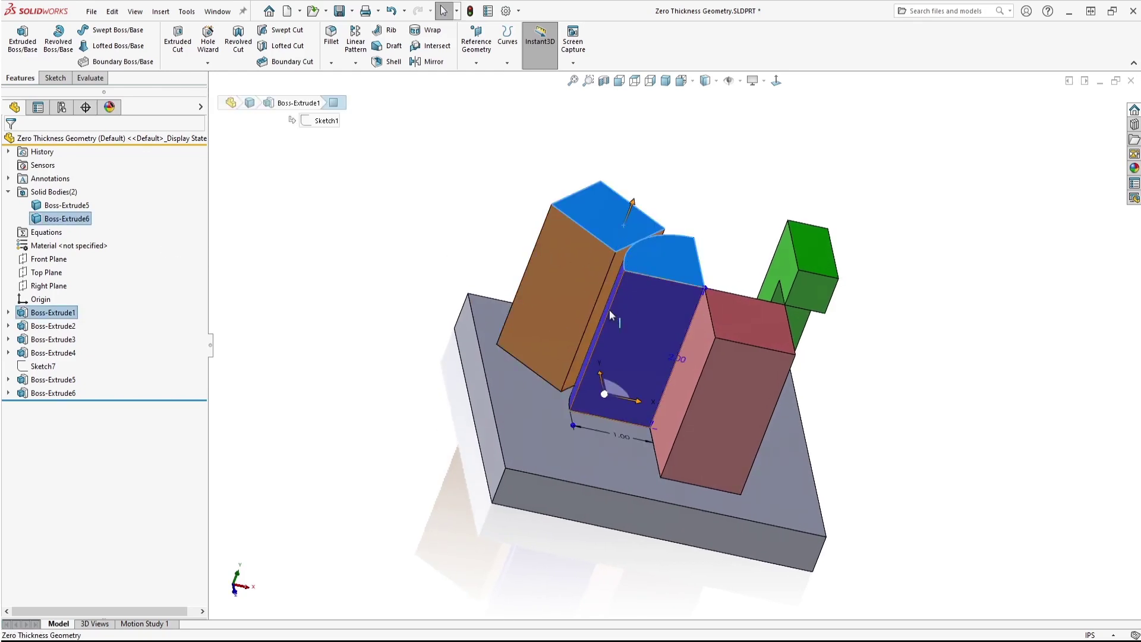
pyautogui.click(447, 212)
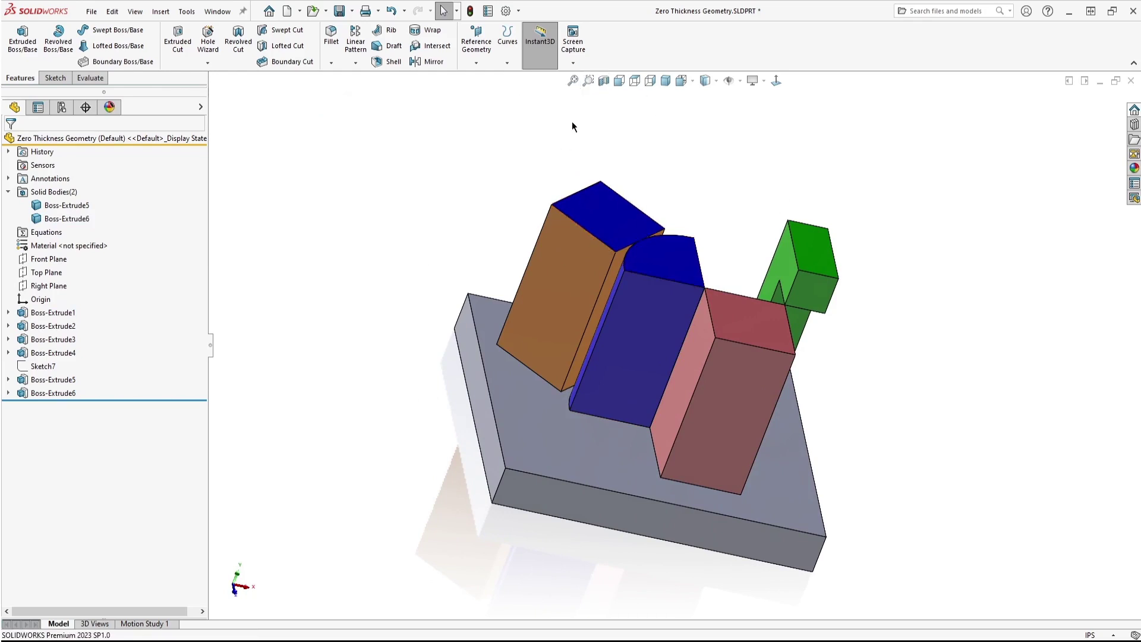
# - On a new sketch on the blue top face, draw a line from the diamond's right corner to its bottom corner
pyautogui.click(619, 212)
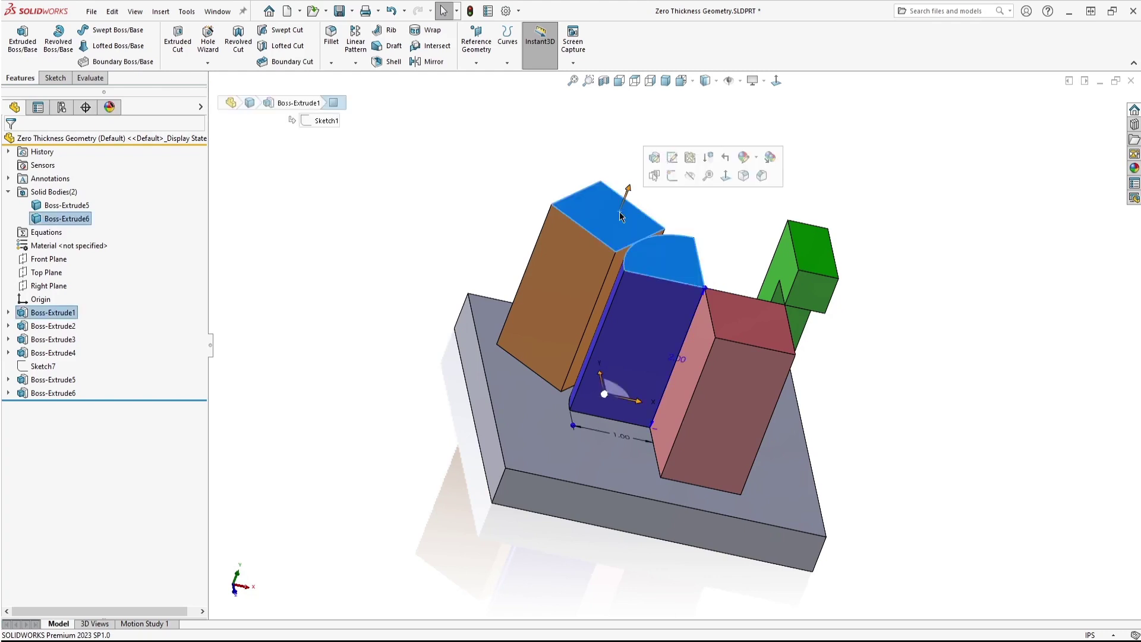
pyautogui.click(676, 182)
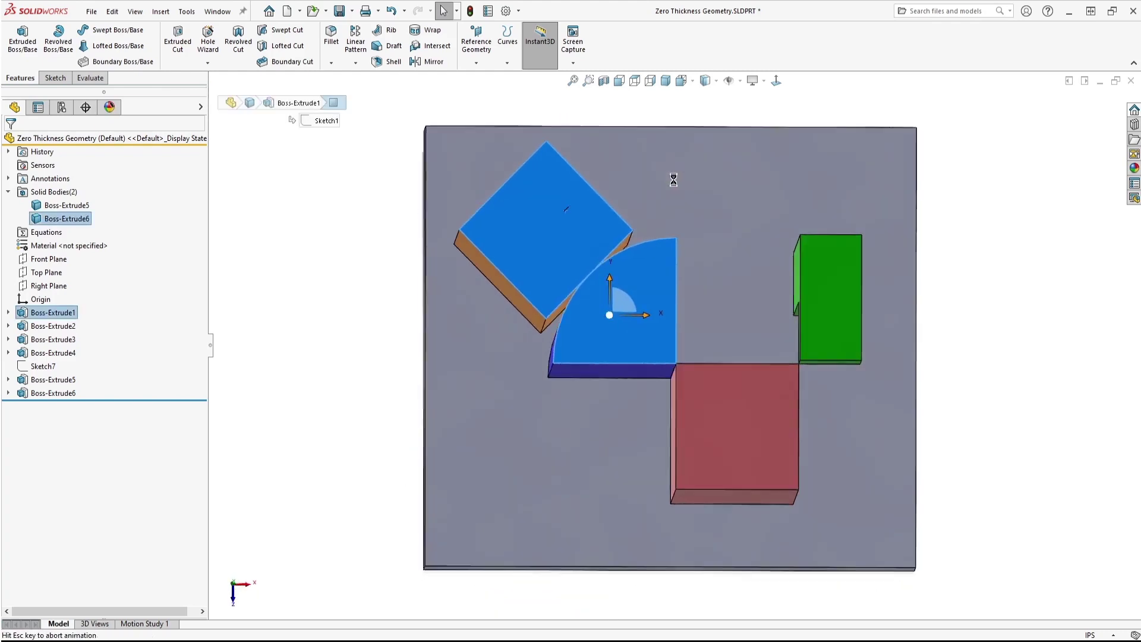
pyautogui.click(616, 253)
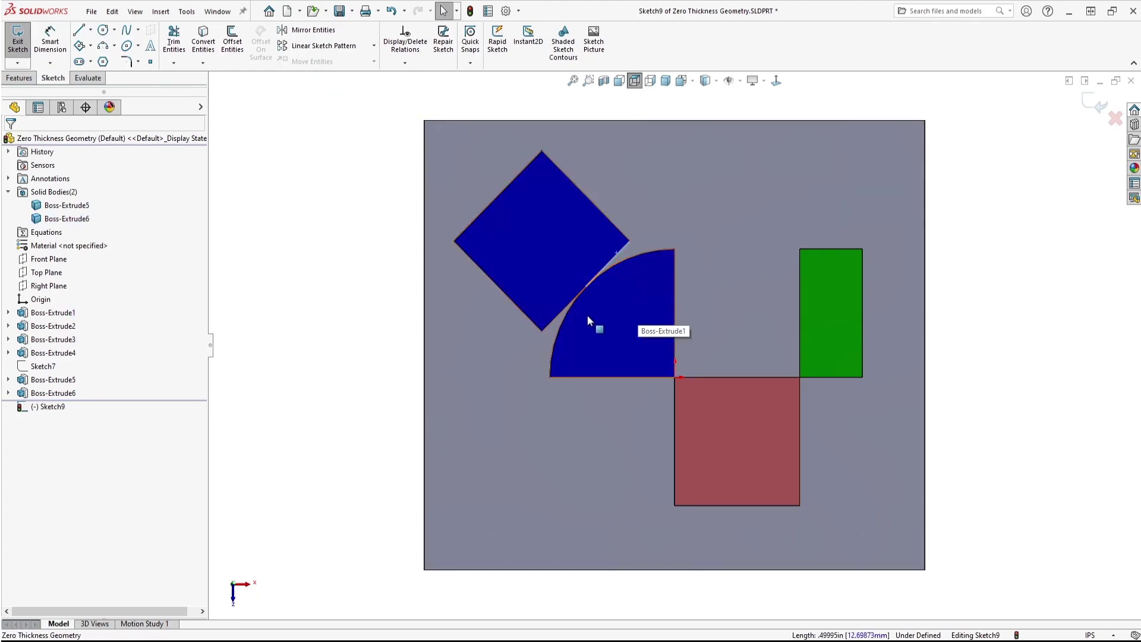
pyautogui.click(253, 177)
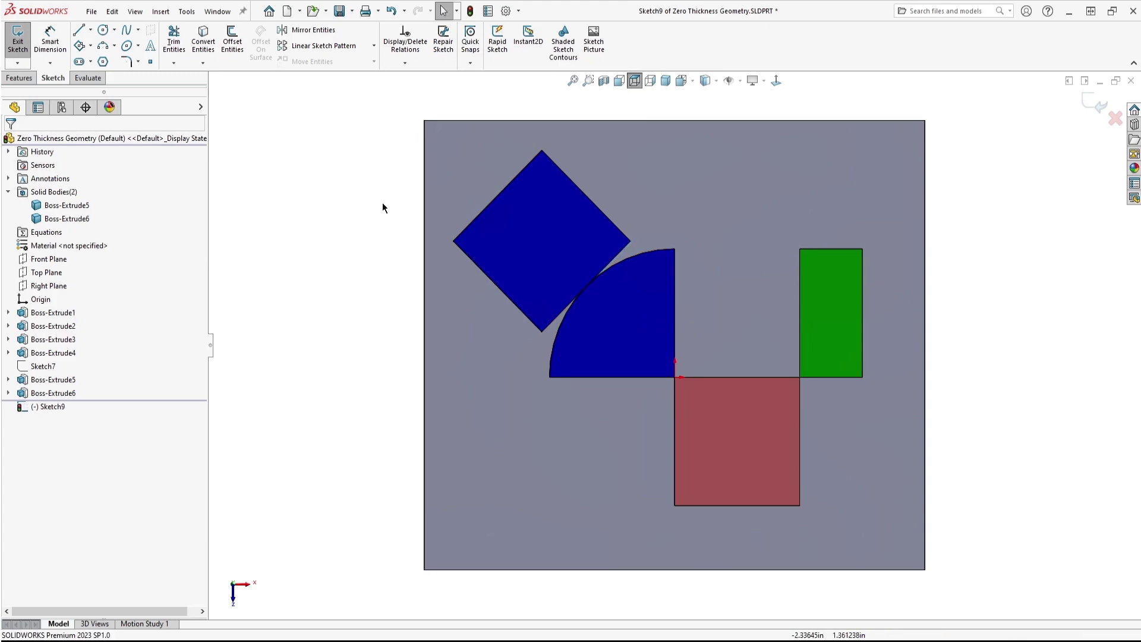
pyautogui.click(79, 30)
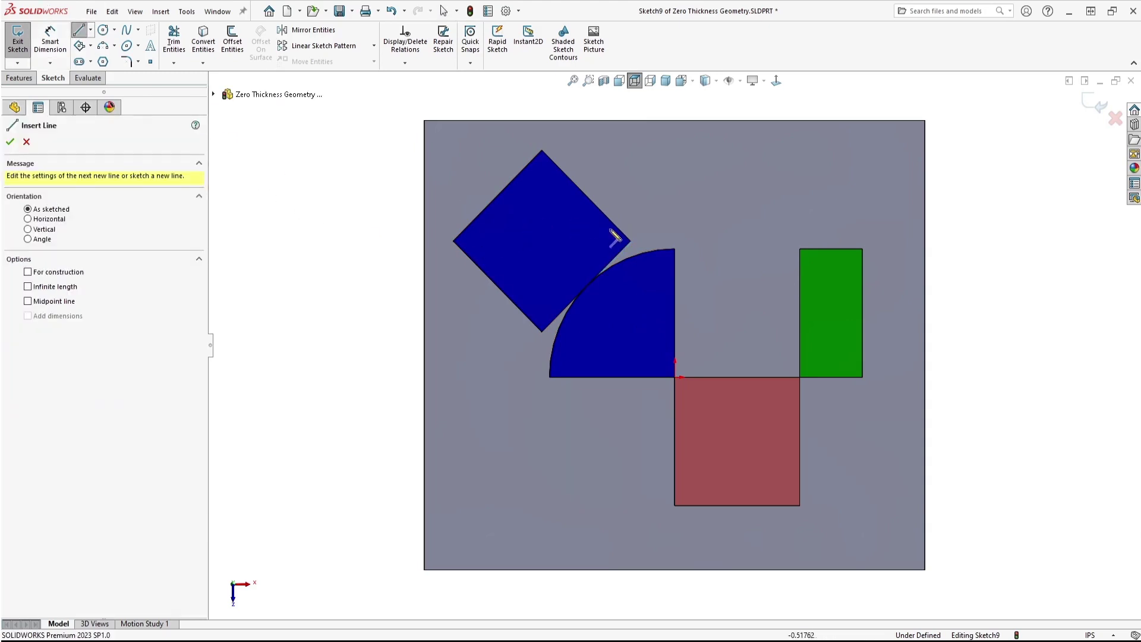
pyautogui.click(629, 251)
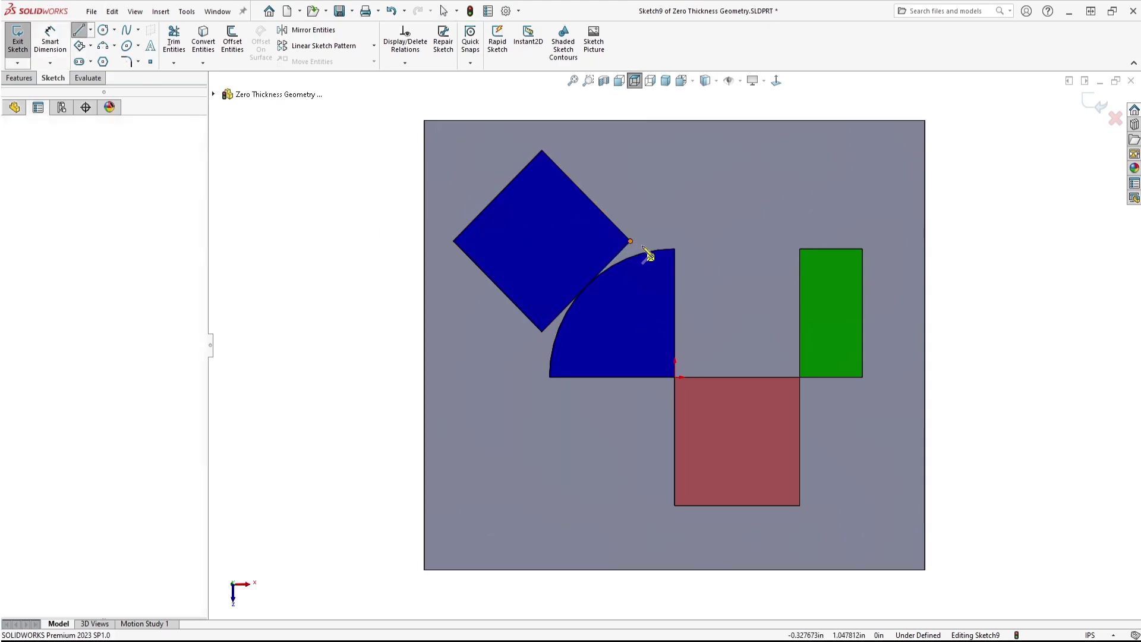
pyautogui.click(542, 332)
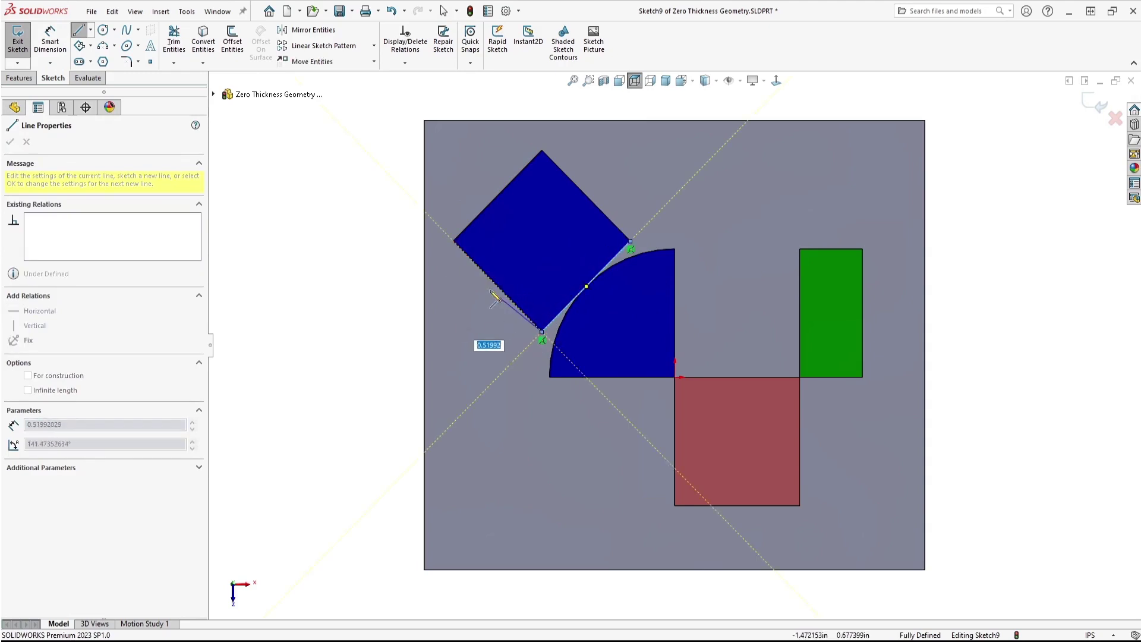
pyautogui.press('Escape')
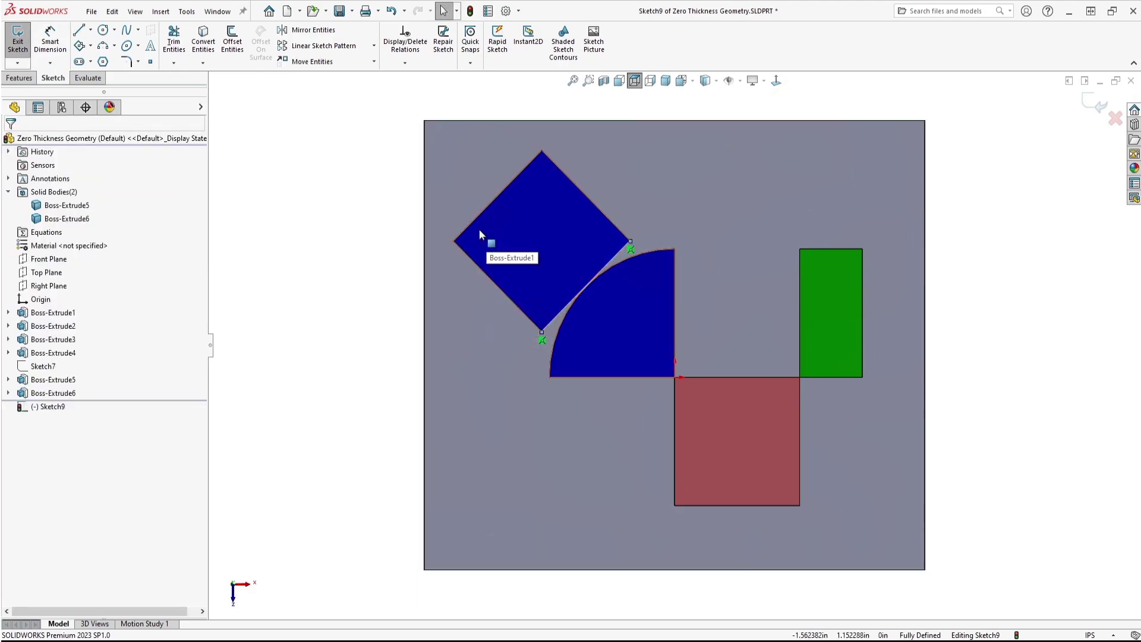
pyautogui.scroll(1, 443, 37)
# - Project the sketched line as a split line onto the diamond's top face and check the result
pyautogui.click(506, 39)
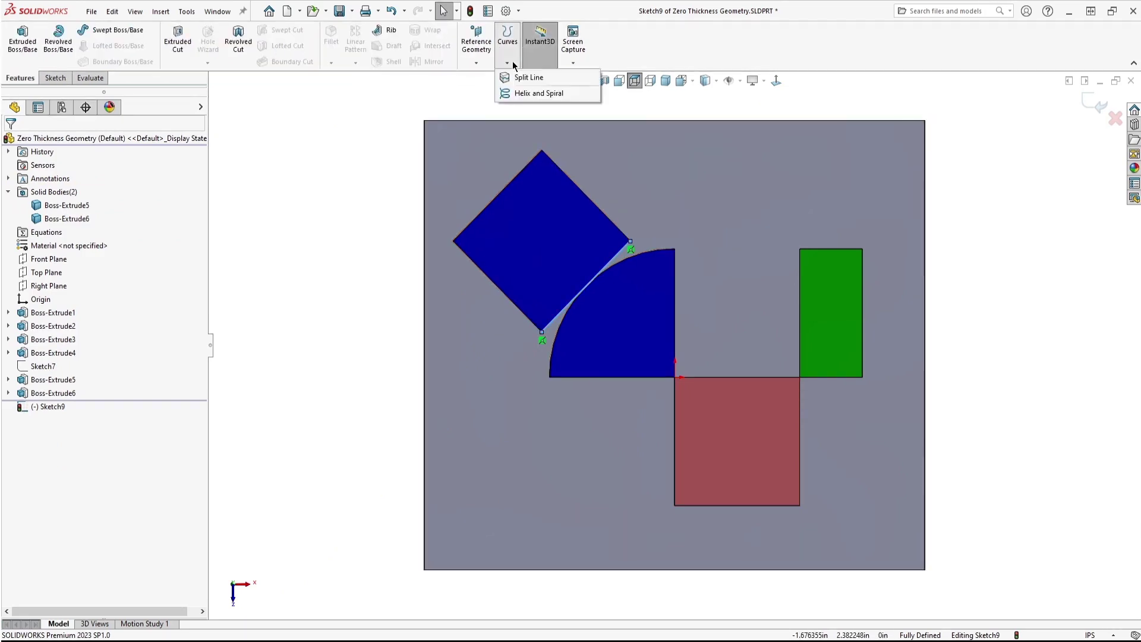
pyautogui.click(519, 77)
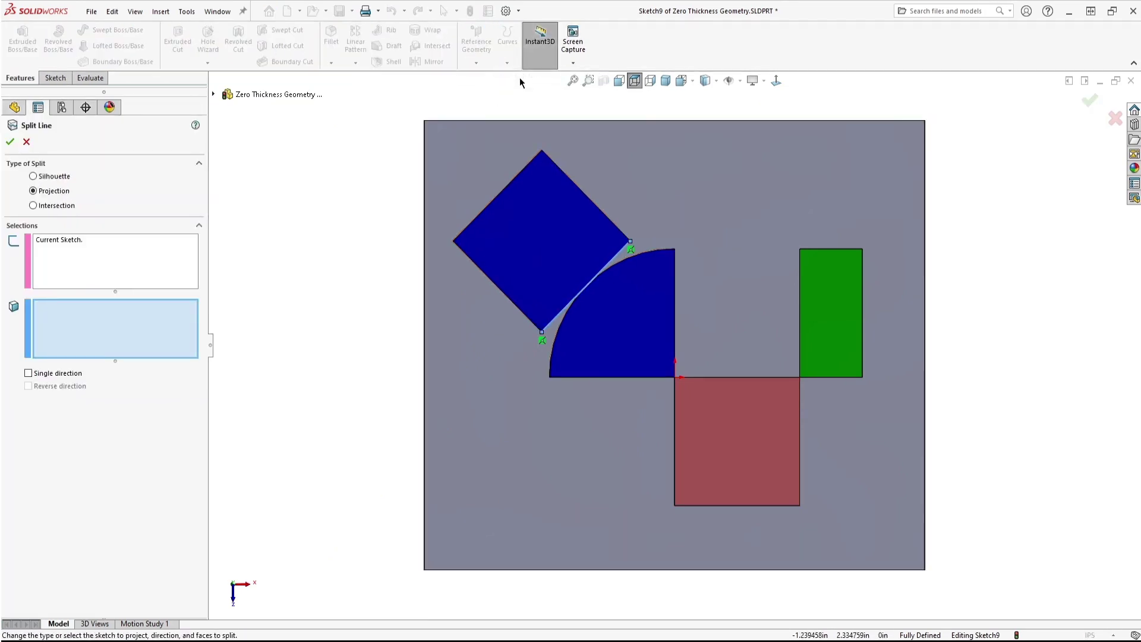
pyautogui.click(558, 234)
pyautogui.rightClick(559, 238)
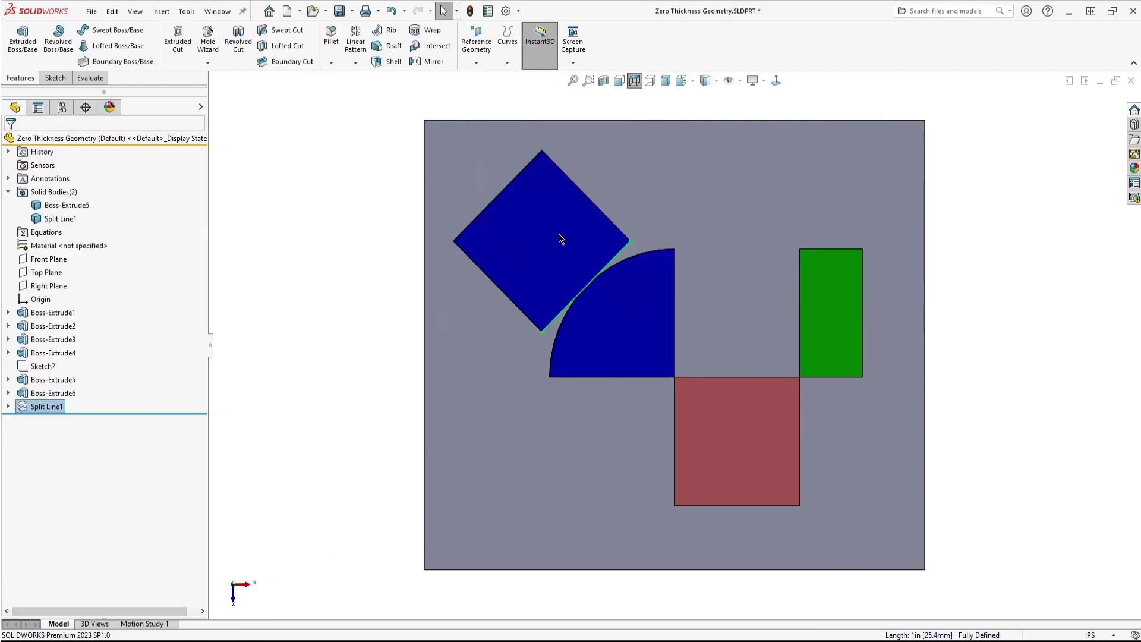
pyautogui.click(465, 192)
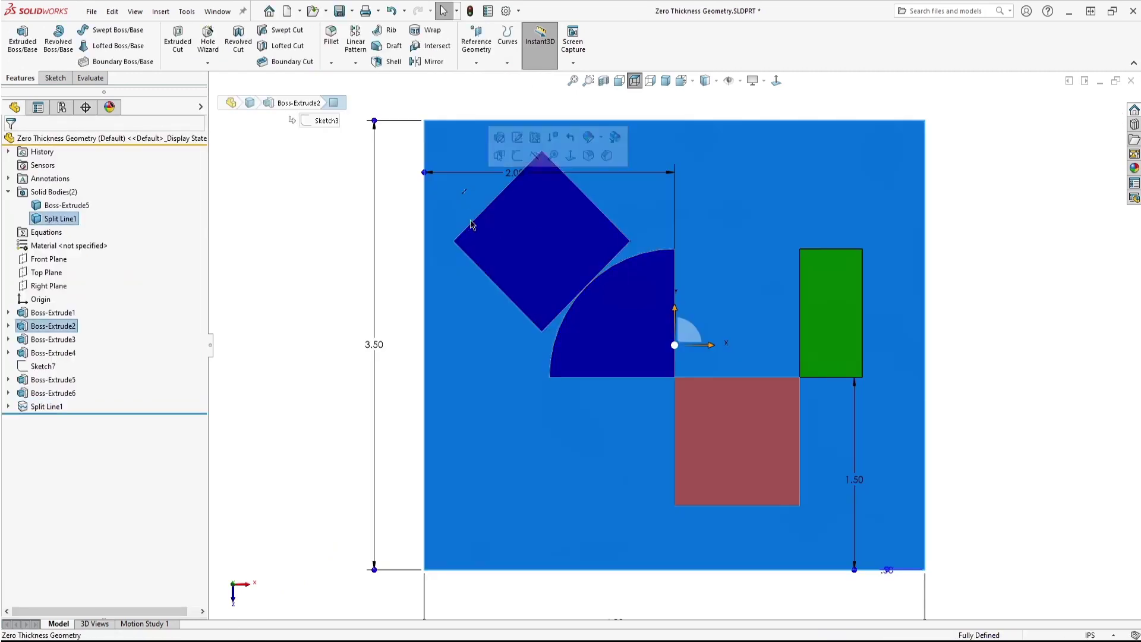
pyautogui.click(351, 301)
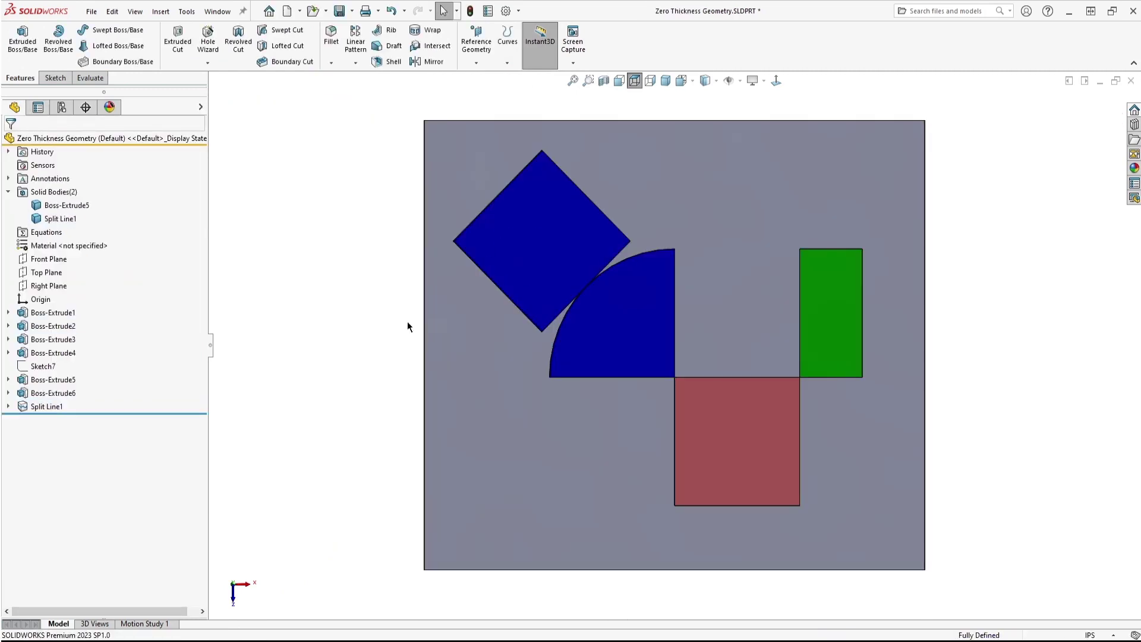
pyautogui.click(537, 249)
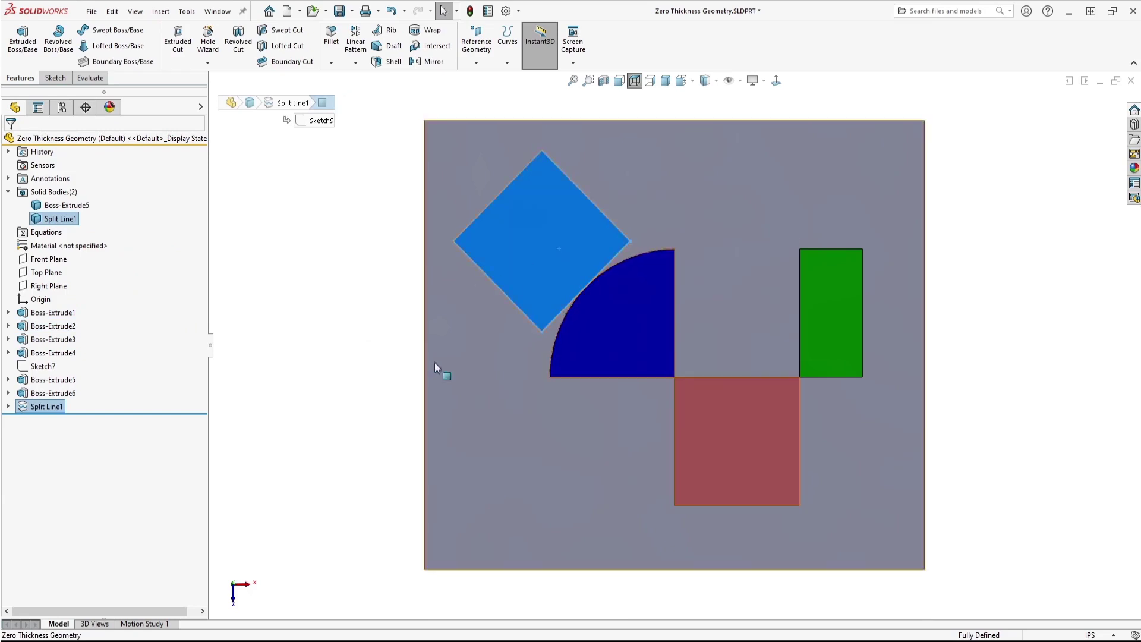
# - Copy the slanted face's brown appearance and paste it onto the blue top split face
pyautogui.click(487, 384)
pyautogui.moveTo(488, 380); pyautogui.dragTo(496, 362, button='right')
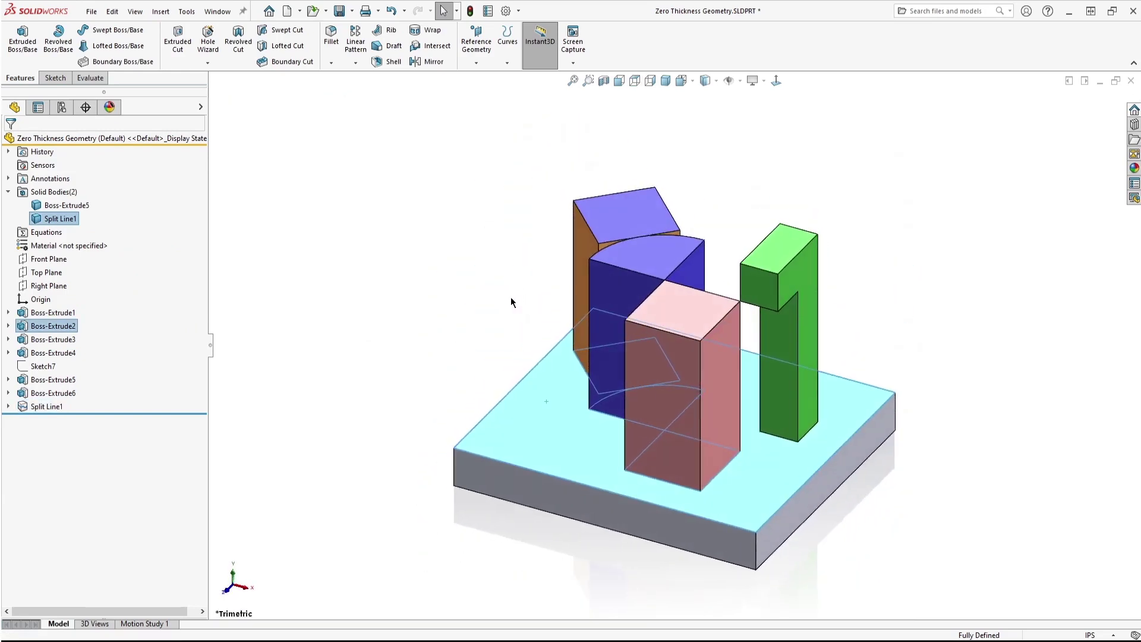
pyautogui.moveTo(511, 297); pyautogui.dragTo(554, 318, button='middle')
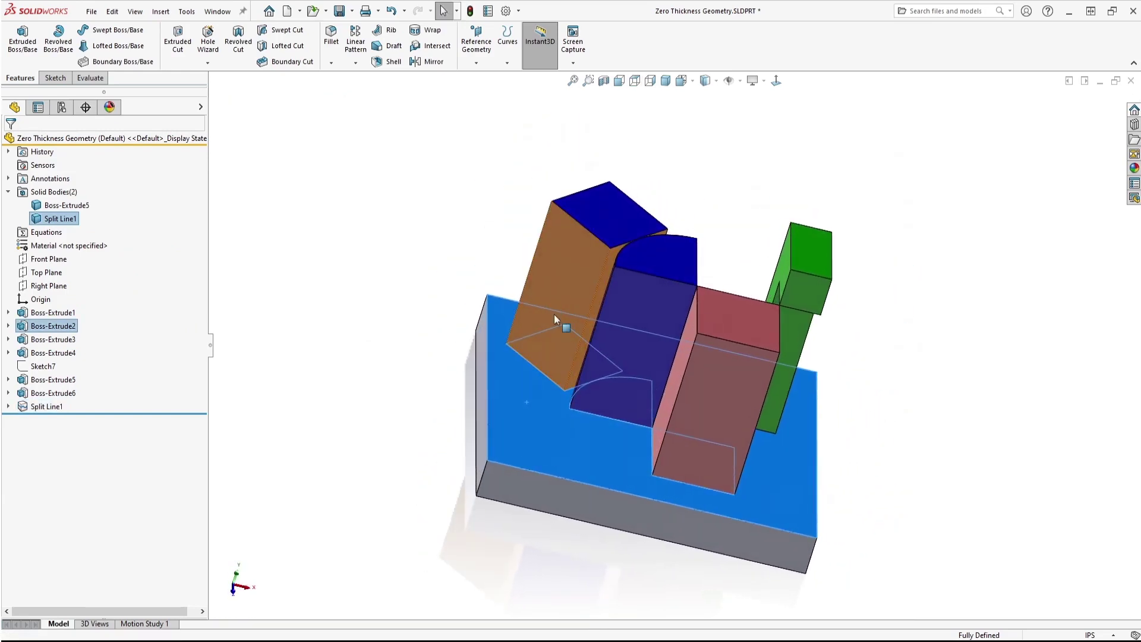
pyautogui.click(552, 279)
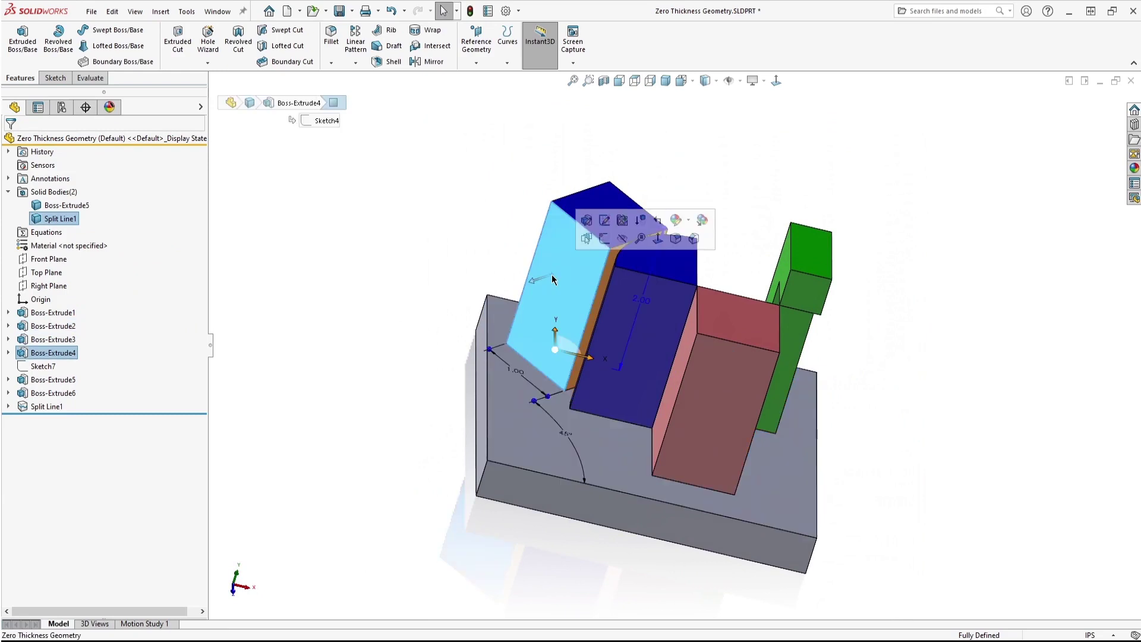
pyautogui.click(700, 220)
pyautogui.rightClick(621, 216)
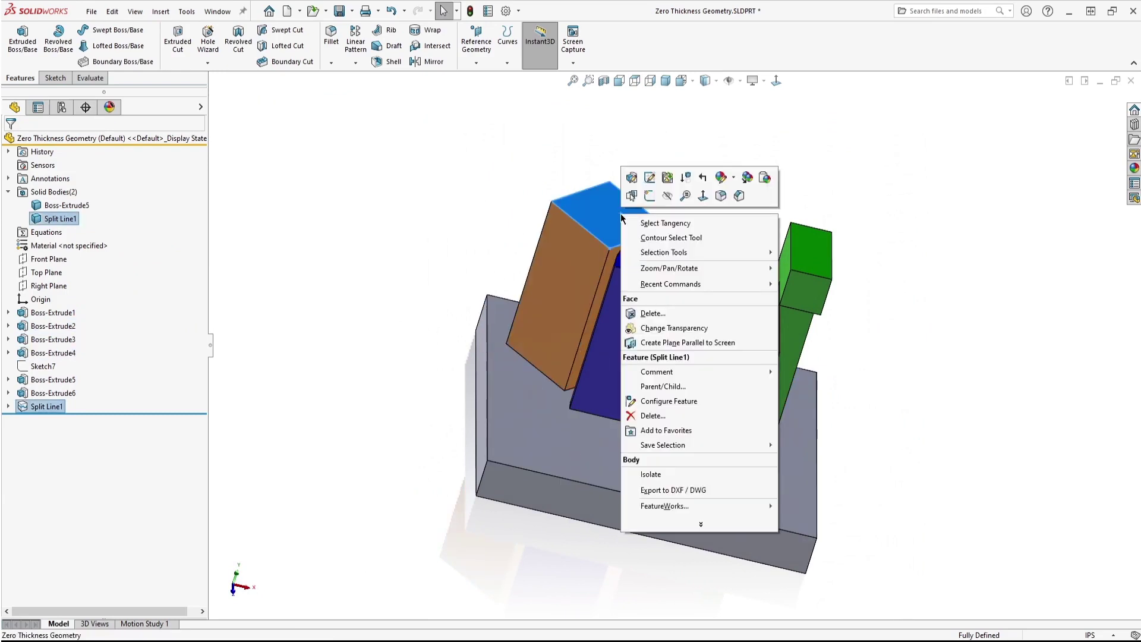
pyautogui.click(764, 178)
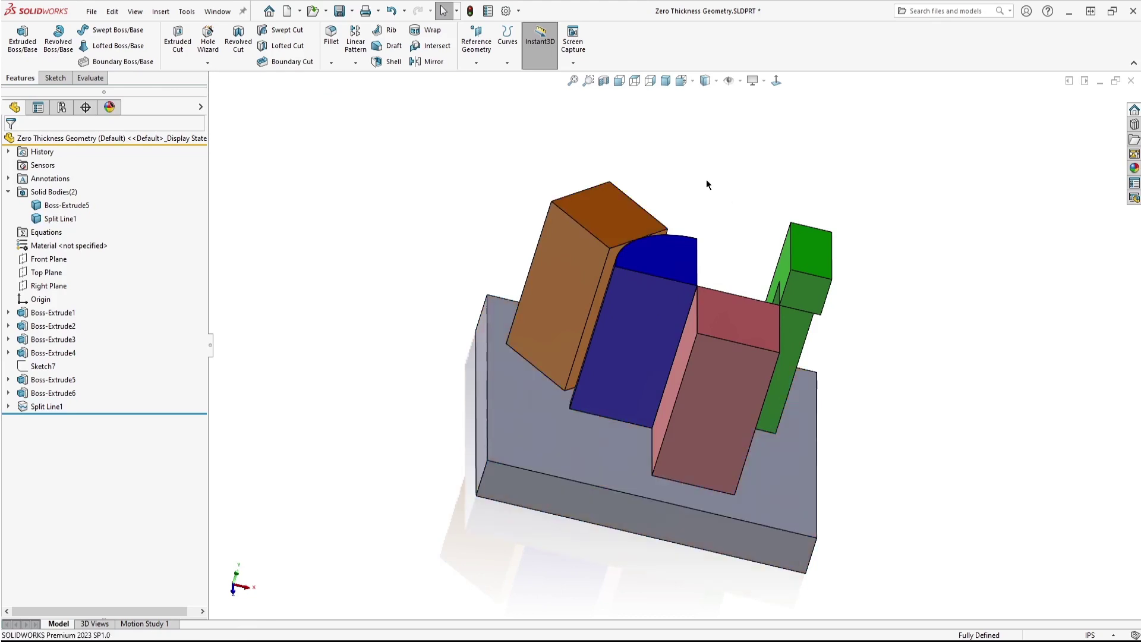
pyautogui.moveTo(708, 189); pyautogui.dragTo(736, 140, button='right')
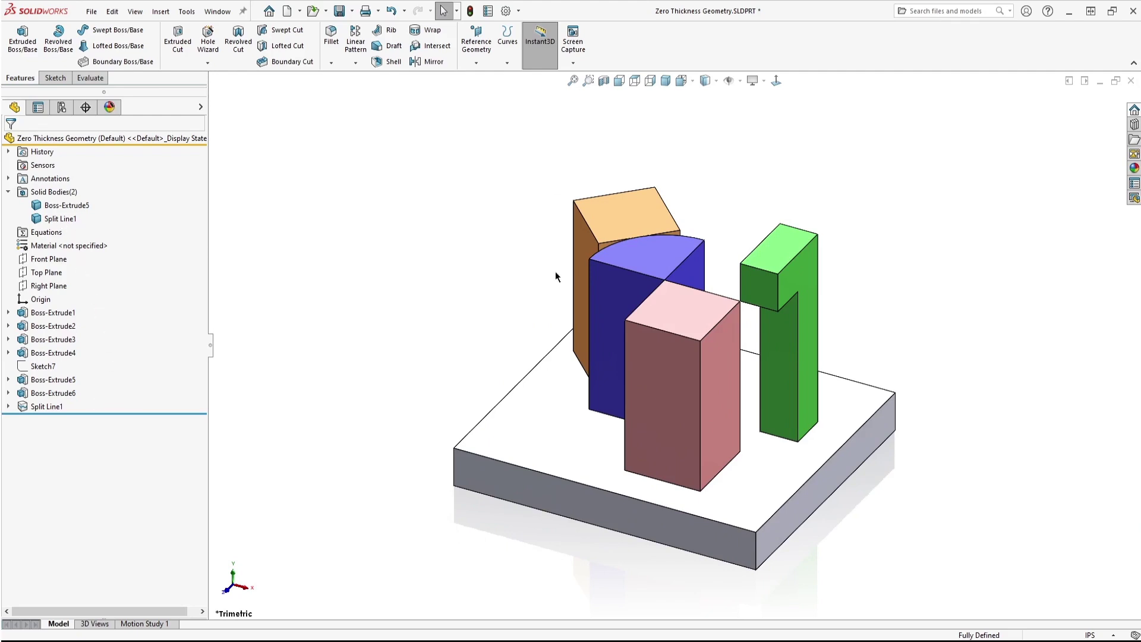
pyautogui.click(740, 301)
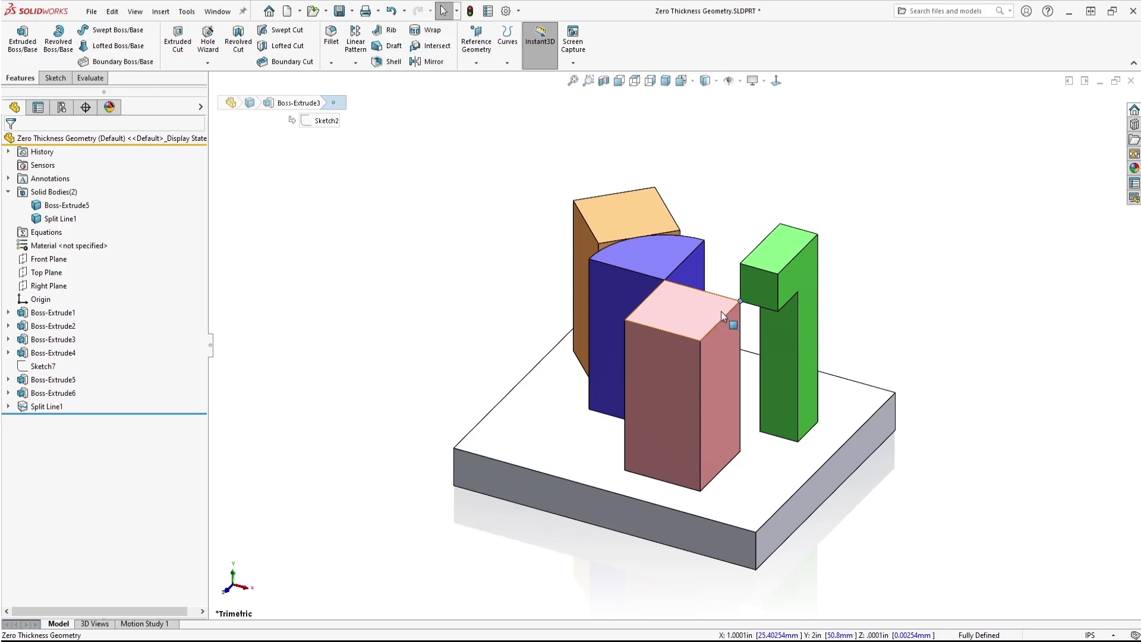
# - Start a Revolved Boss/Base sketch on the green face with a small circle at the red-green corner
pyautogui.click(759, 294)
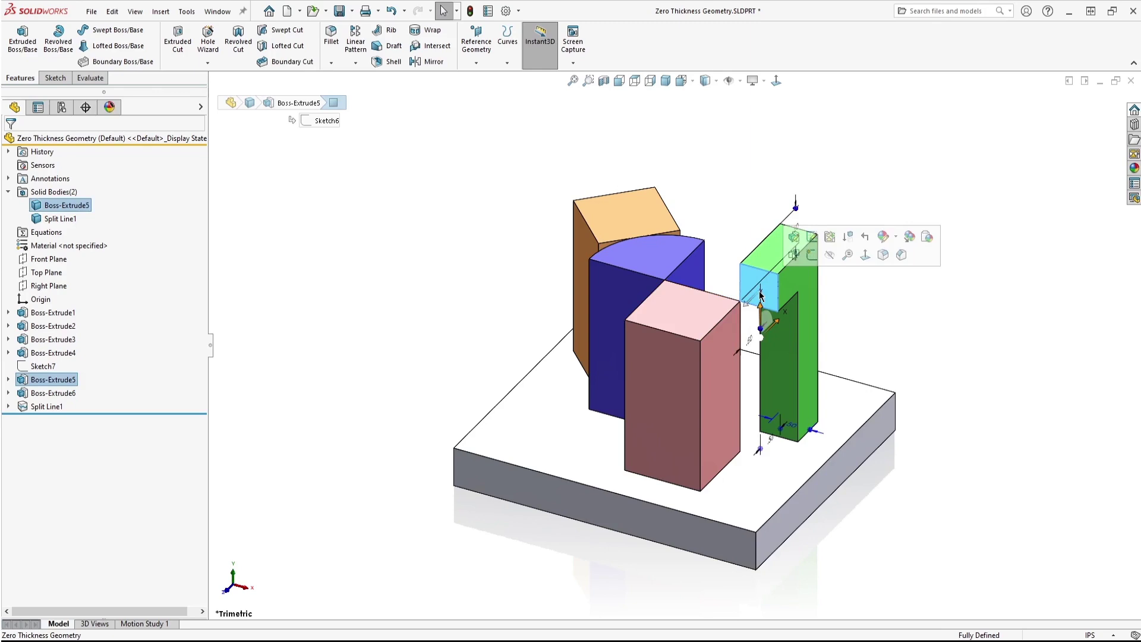
pyautogui.write('srev')
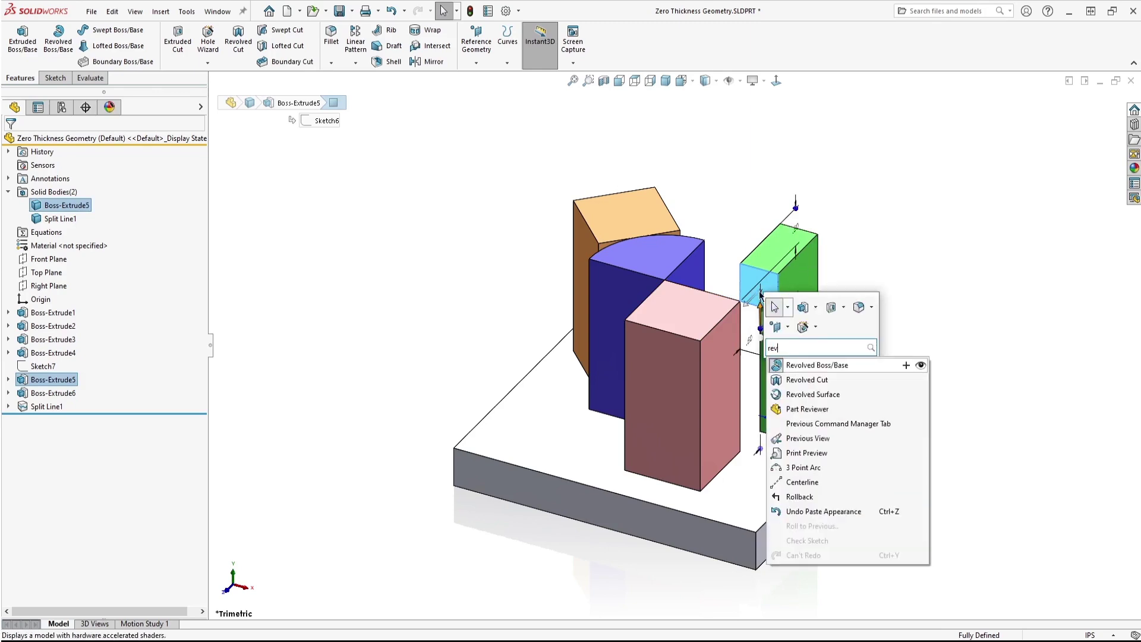
pyautogui.click(794, 365)
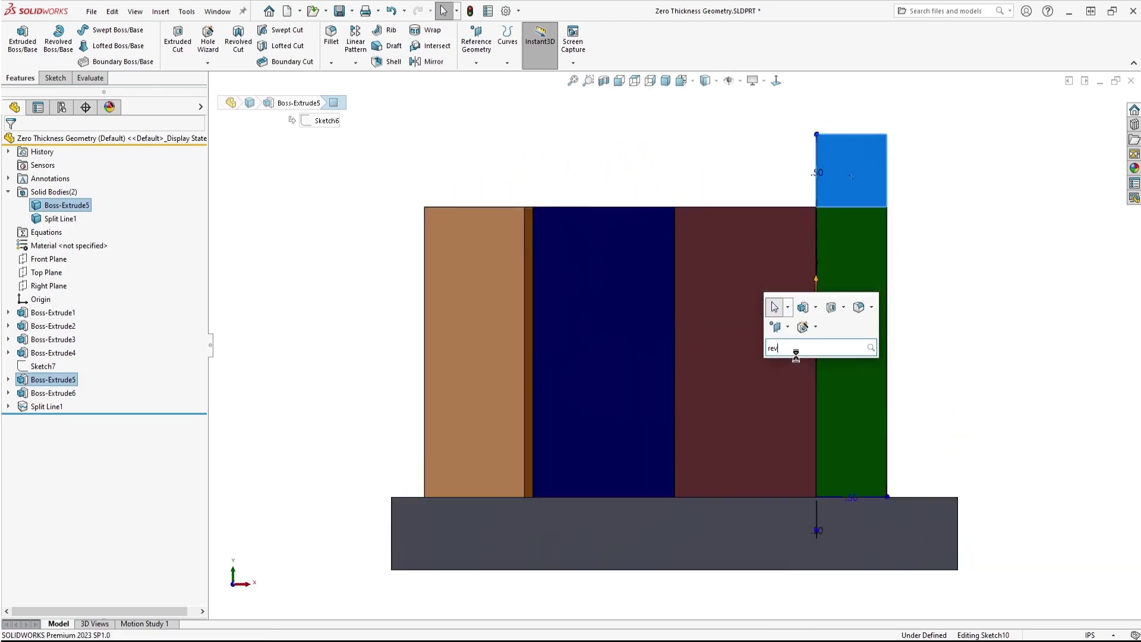
pyautogui.scroll(-5, 829, 243)
pyautogui.moveTo(579, 218); pyautogui.dragTo(658, 223, button='right')
pyautogui.click(645, 234)
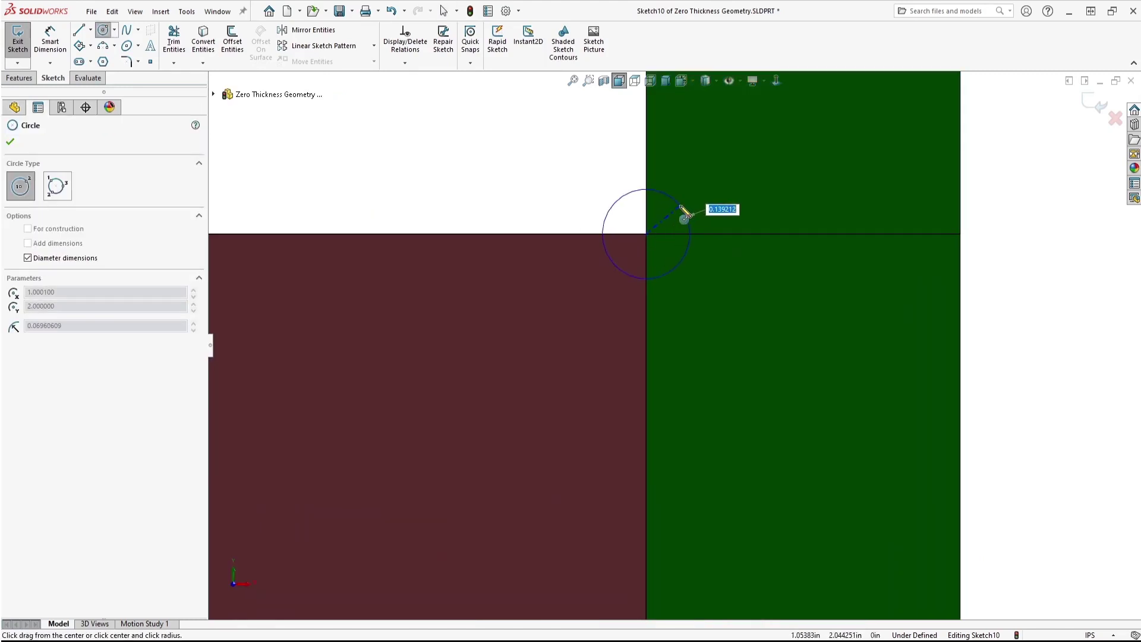
pyautogui.click(677, 204)
# - Draw a line from the circle's right edge to its centre and trim away the lower half
pyautogui.moveTo(779, 286); pyautogui.dragTo(733, 293, button='right')
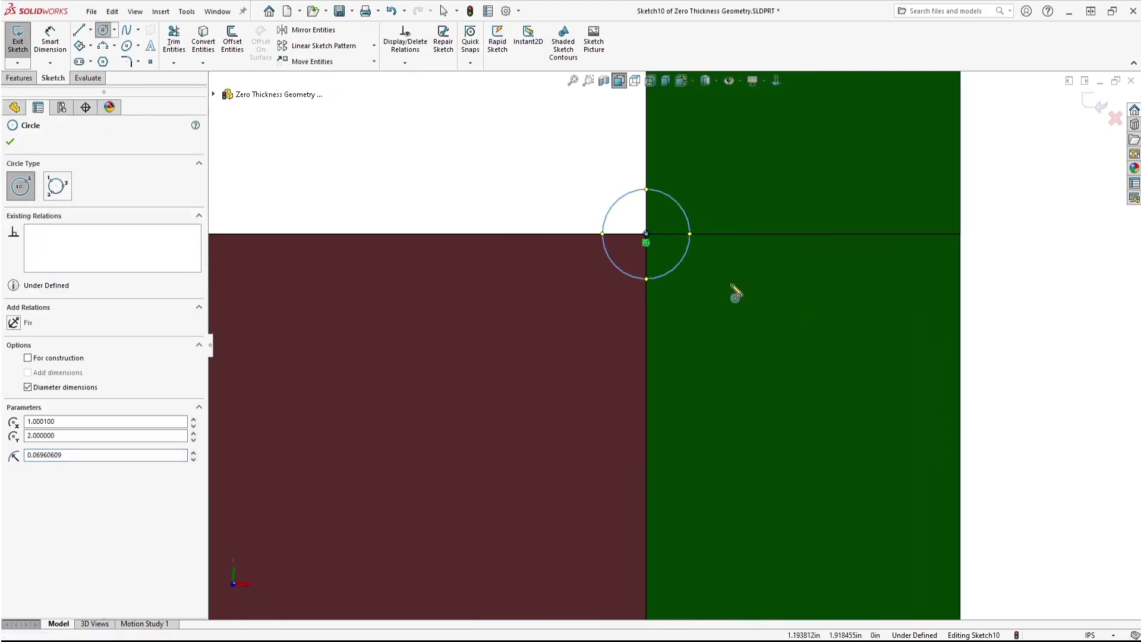
pyautogui.click(691, 235)
pyautogui.click(646, 234)
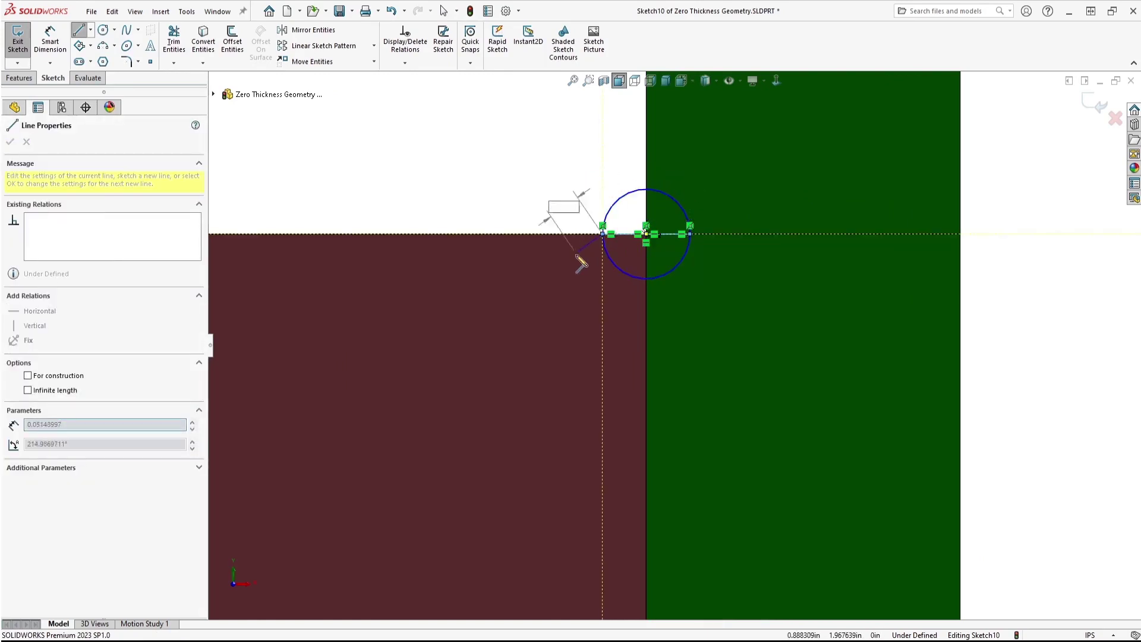
pyautogui.moveTo(577, 281); pyautogui.dragTo(553, 340, button='right')
pyautogui.moveTo(586, 272); pyautogui.dragTo(697, 257)
# - Add a horizontal construction line extending left from the semicircle's end
pyautogui.moveTo(693, 274); pyautogui.dragTo(623, 273, button='right')
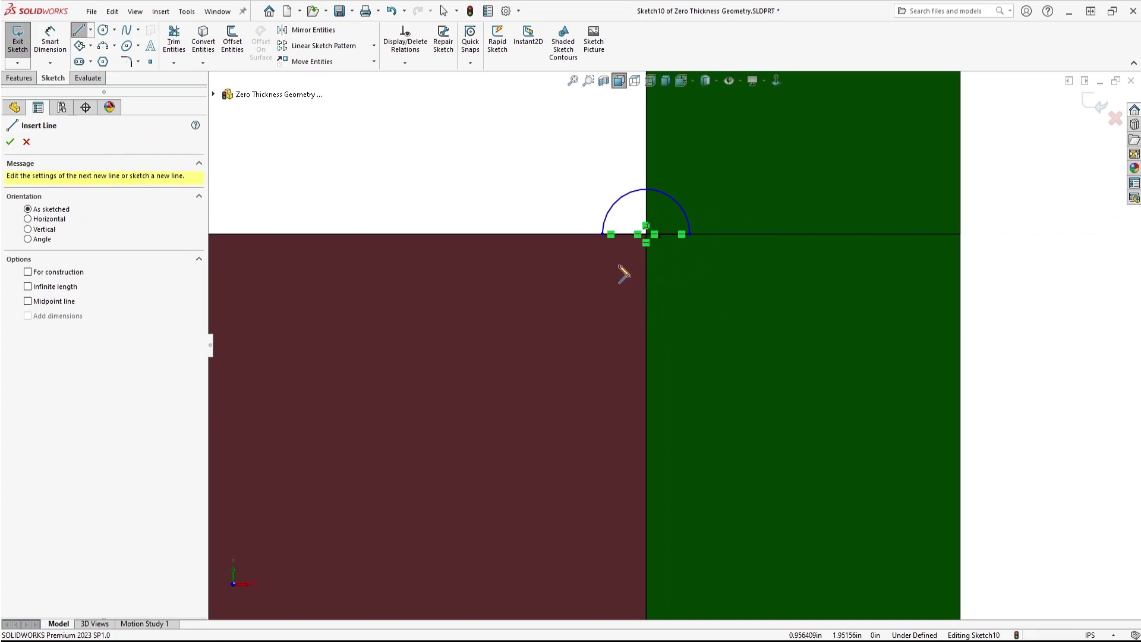
pyautogui.hotkey('alt', 'c')
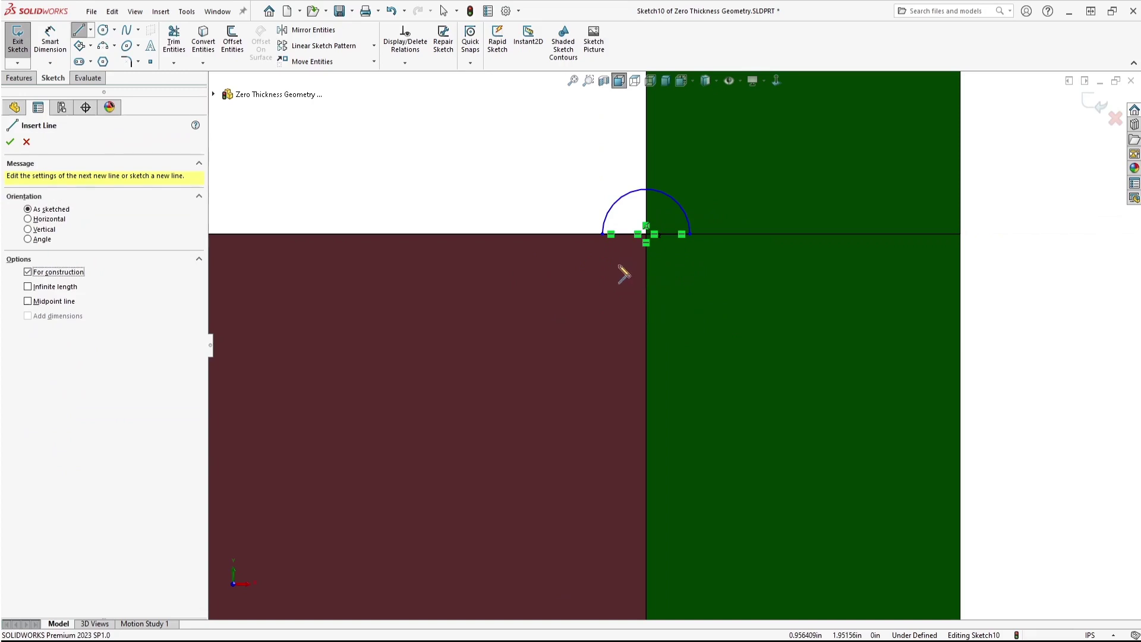
pyautogui.click(603, 233)
pyautogui.click(535, 233)
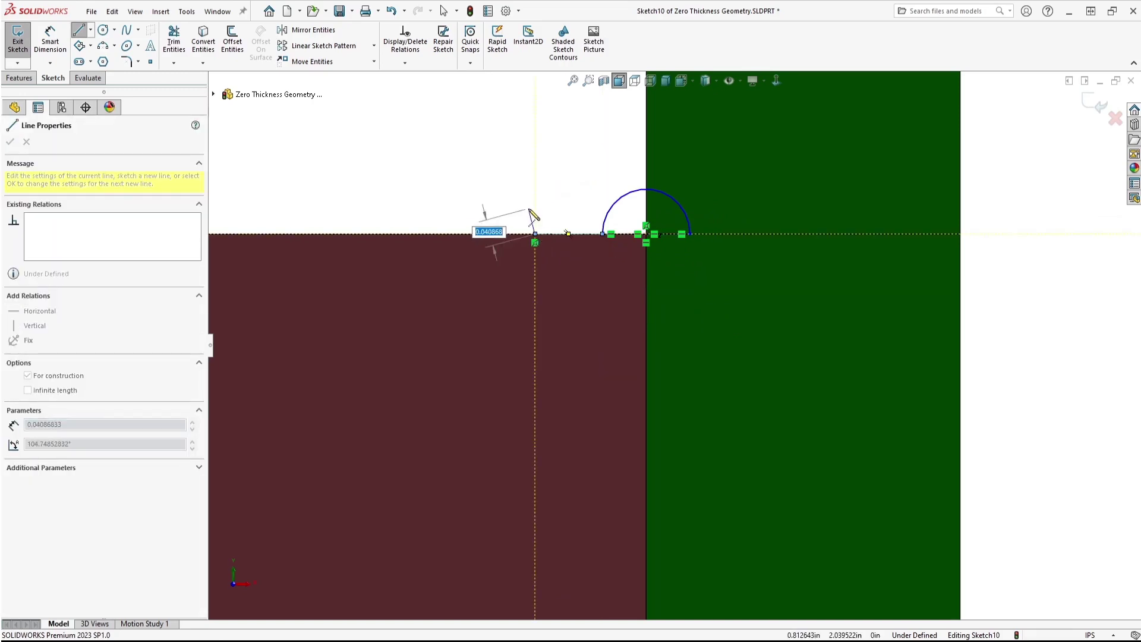
pyautogui.press('Escape')
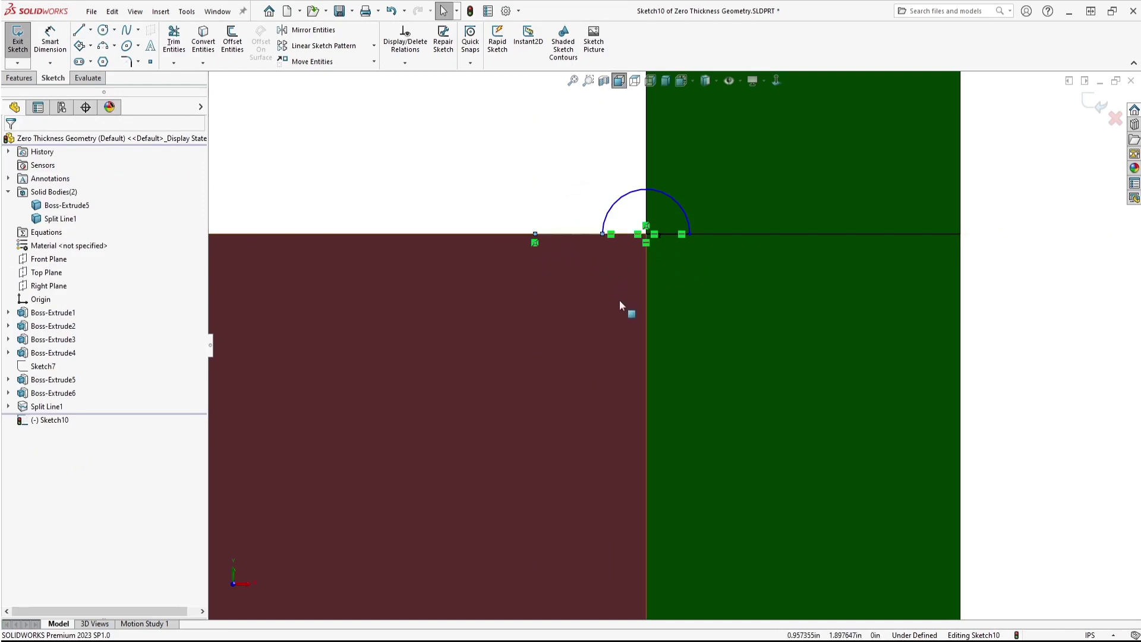
# - Dimension the semicircle's diameter line to 0.0001 in
pyautogui.moveTo(619, 301); pyautogui.dragTo(621, 241, button='right')
pyautogui.click(622, 233)
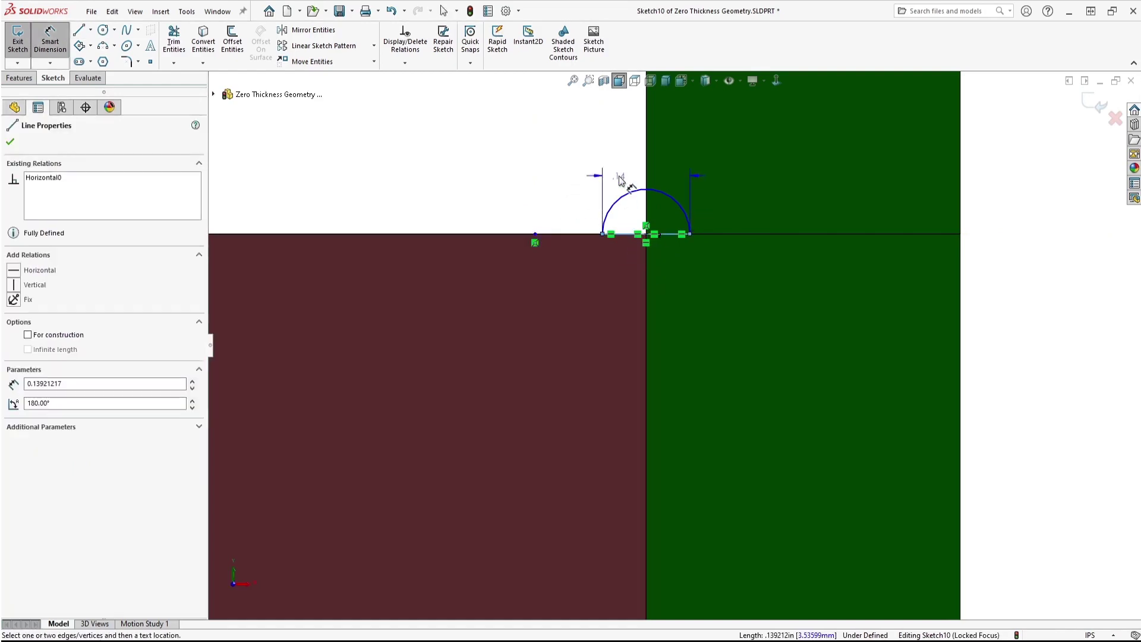
pyautogui.click(627, 169)
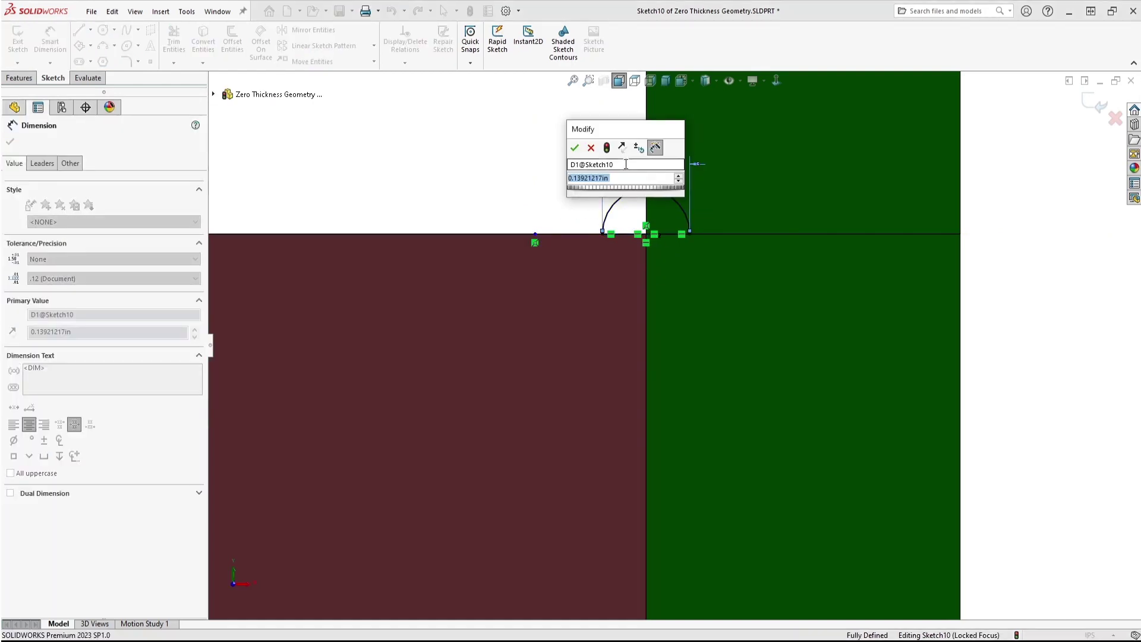
pyautogui.write('.0001')
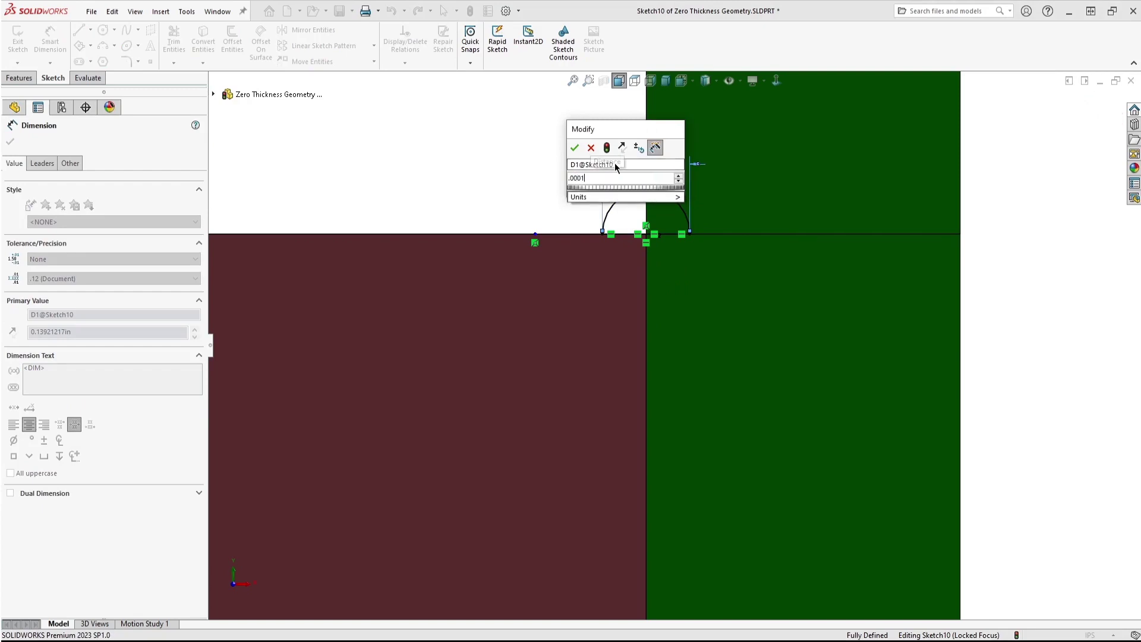
pyautogui.click(577, 147)
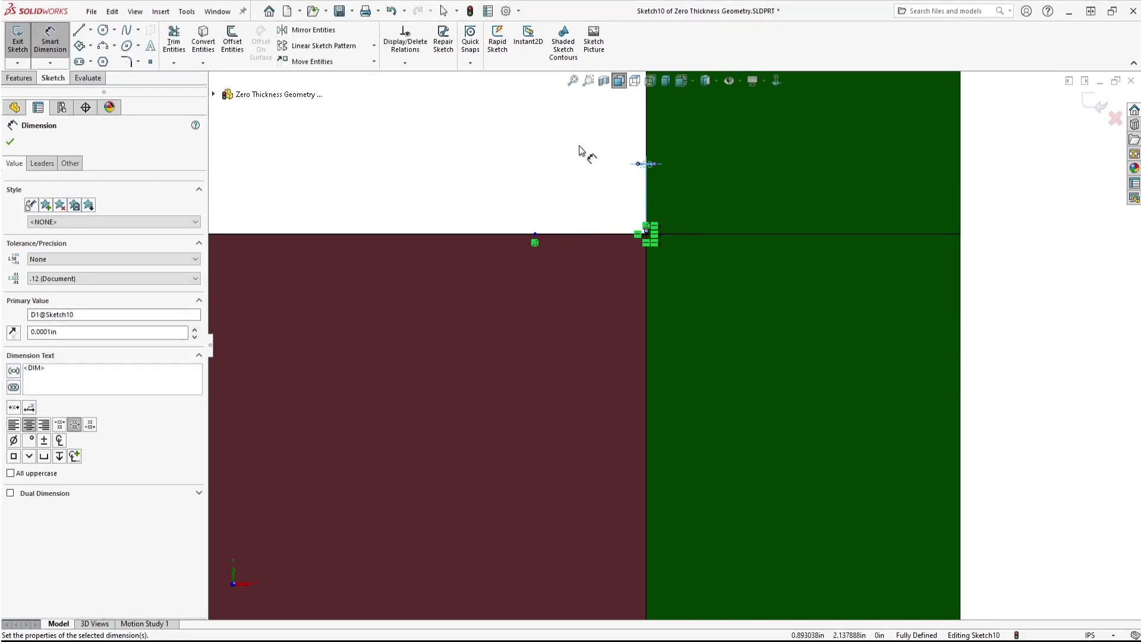
# - Revolve Sketch10 360° about Line2 with Merge result on, creating Revolve1
pyautogui.click(18, 42)
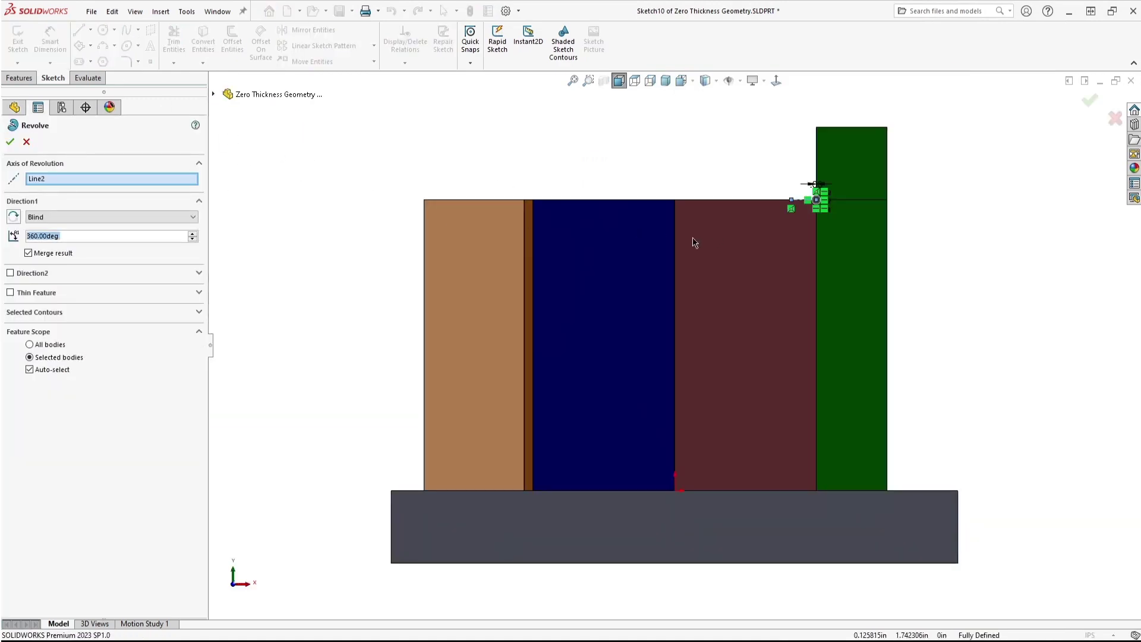
pyautogui.click(9, 142)
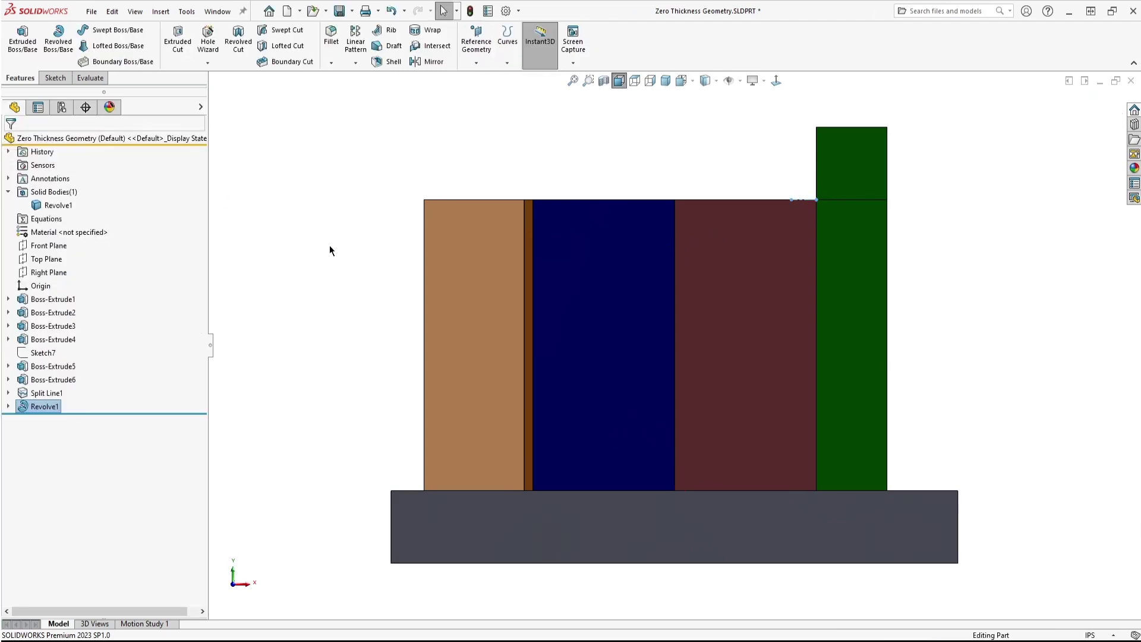
# - Turn the merged single-body part to a trimetric view to review its colours
pyautogui.moveTo(331, 241); pyautogui.dragTo(404, 155, button='right')
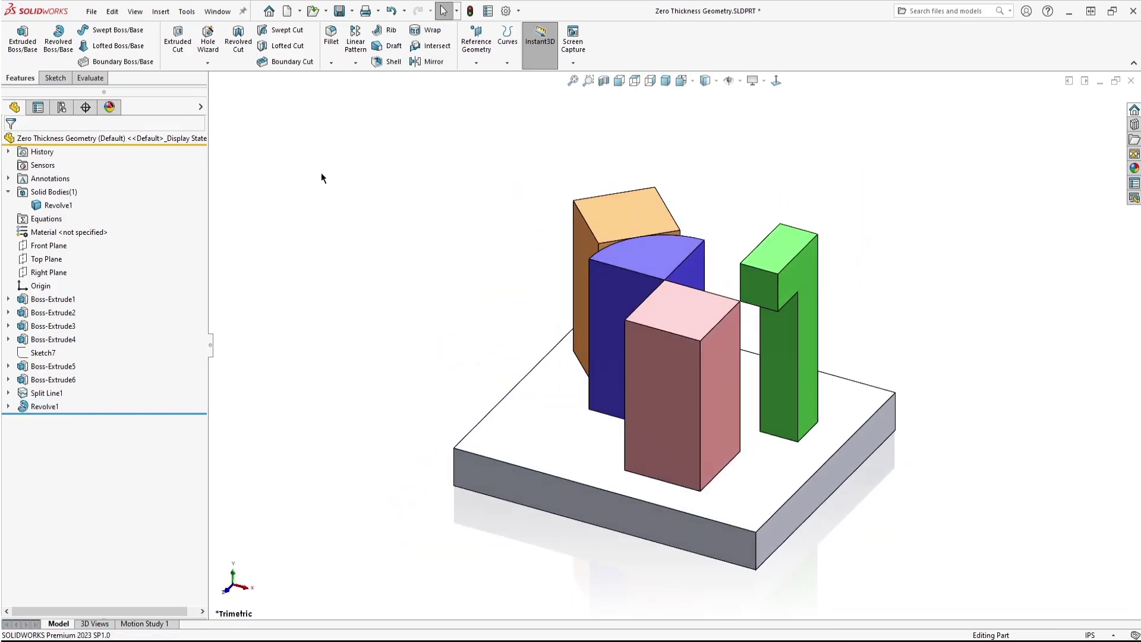